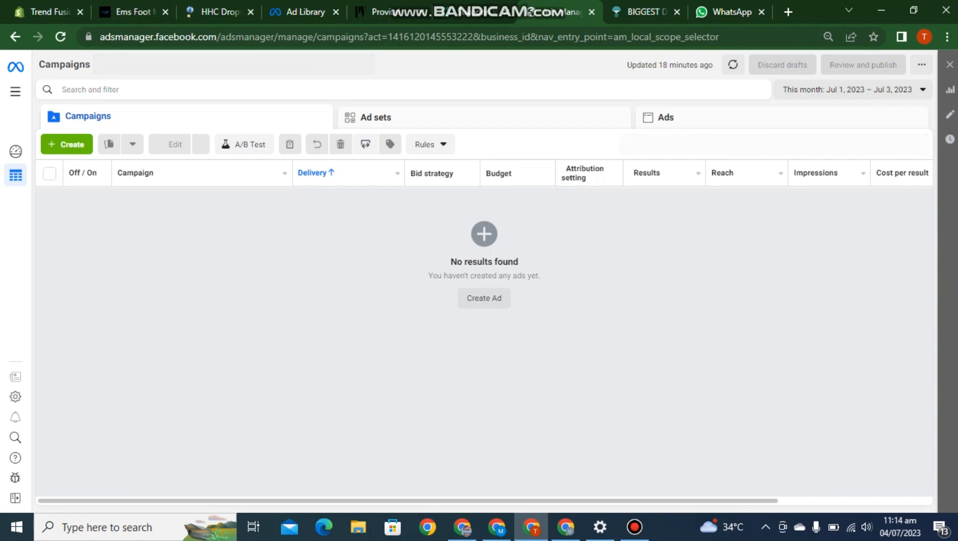
left_click_drag(450, 261, 542, 278)
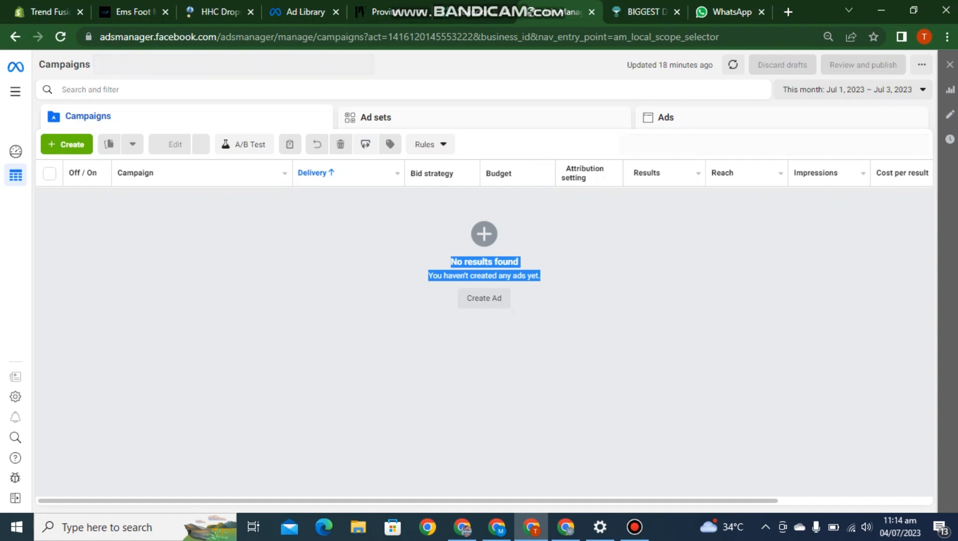
left_click(541, 301)
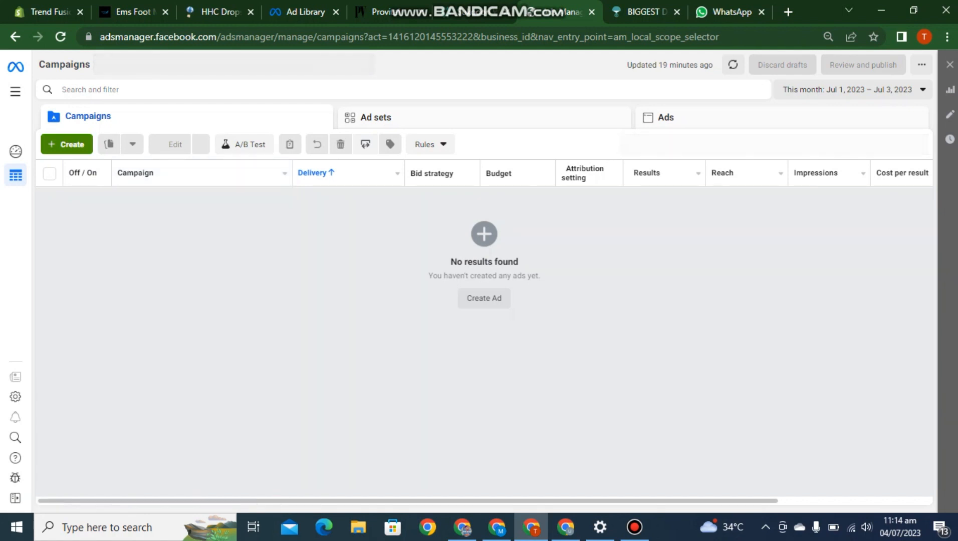
Step: Create a new campaign with the Sales objective and continue to its settings
left_click(67, 145)
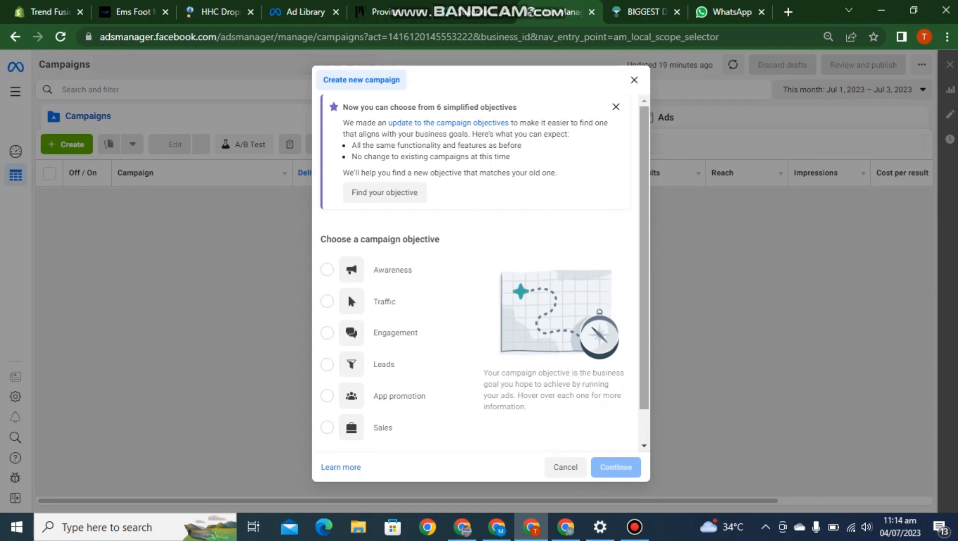
scroll(481, 271, "down", 1)
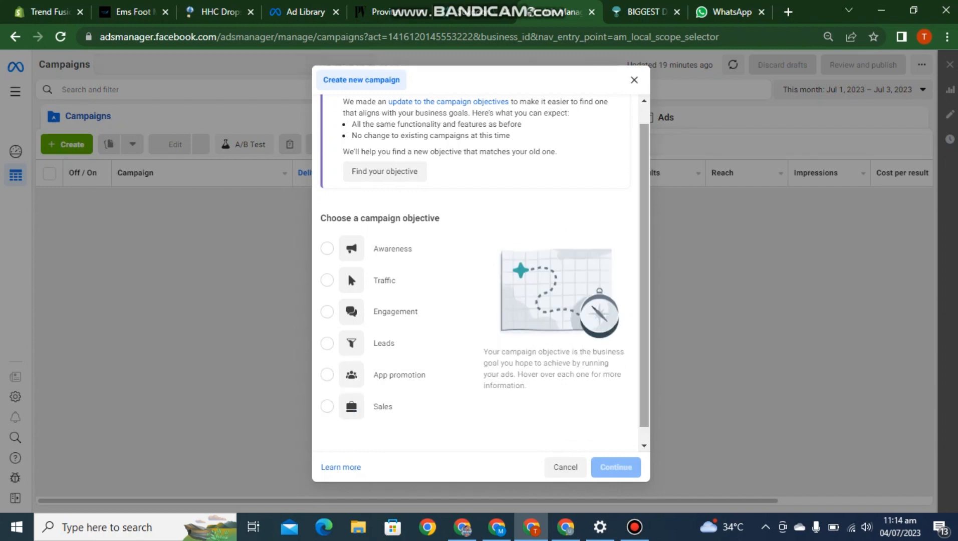
scroll(481, 271, "down", 1)
scroll(347, 256, "up", 2)
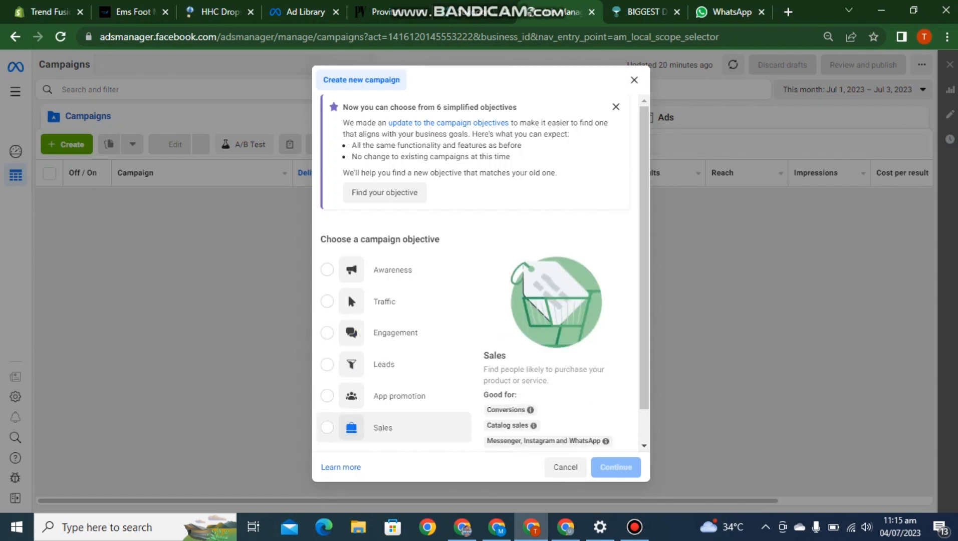
left_click(383, 428)
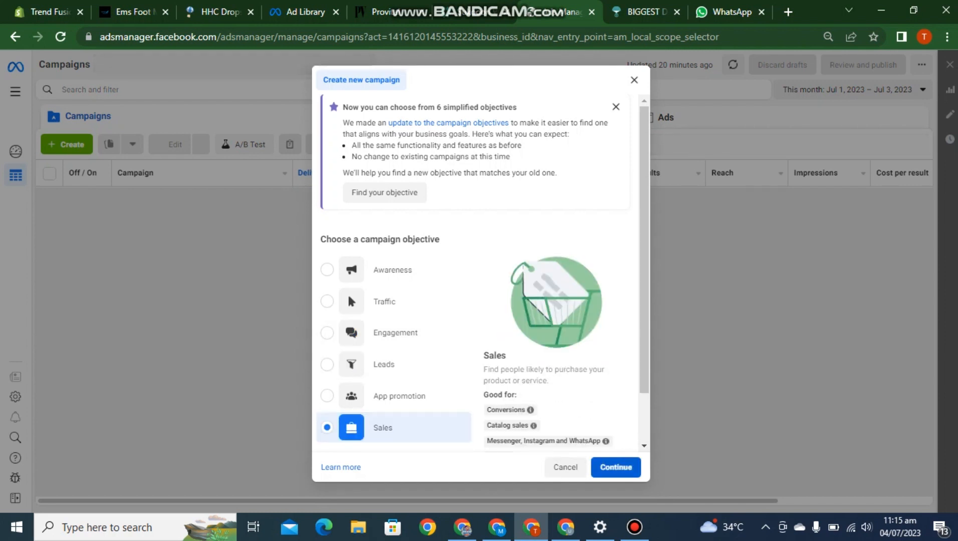
left_click(616, 467)
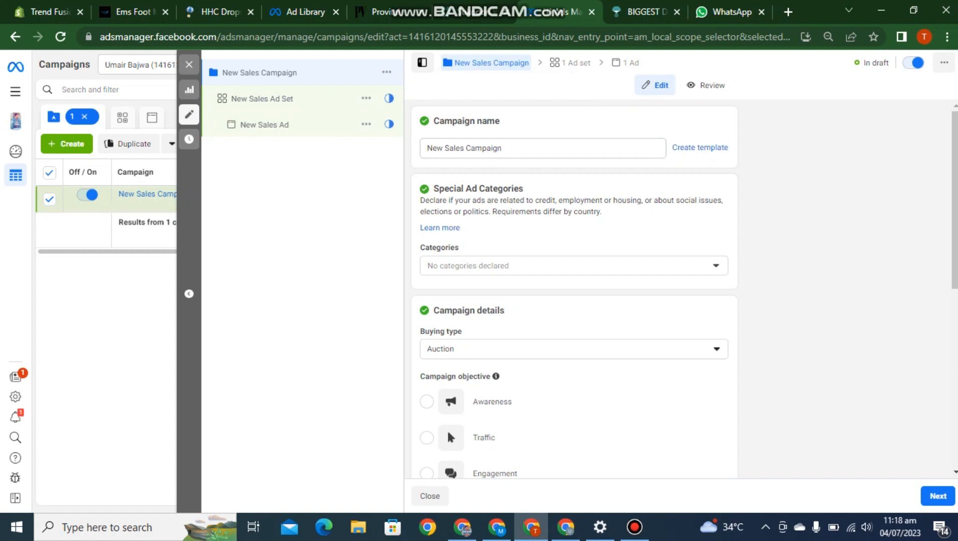
Step: Examine the campaign's special ad categories, buying type options and campaign objective
scroll(575, 291, "down", 2)
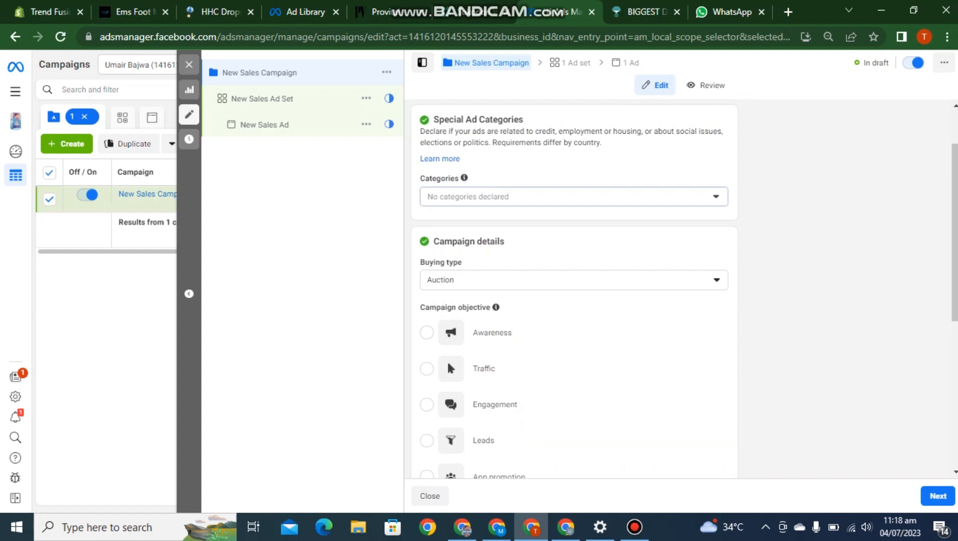
left_click(501, 197)
left_click(575, 196)
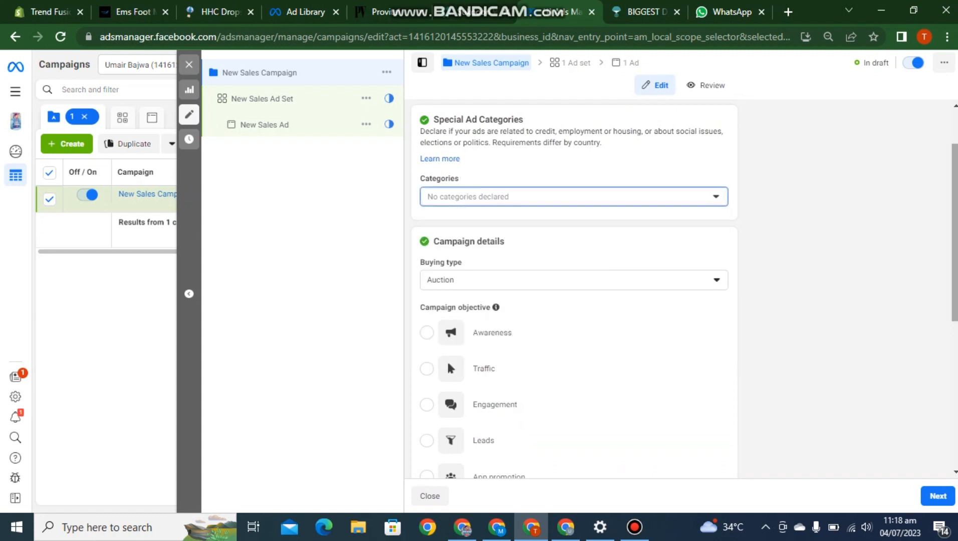
left_click_drag(955, 231, 955, 262)
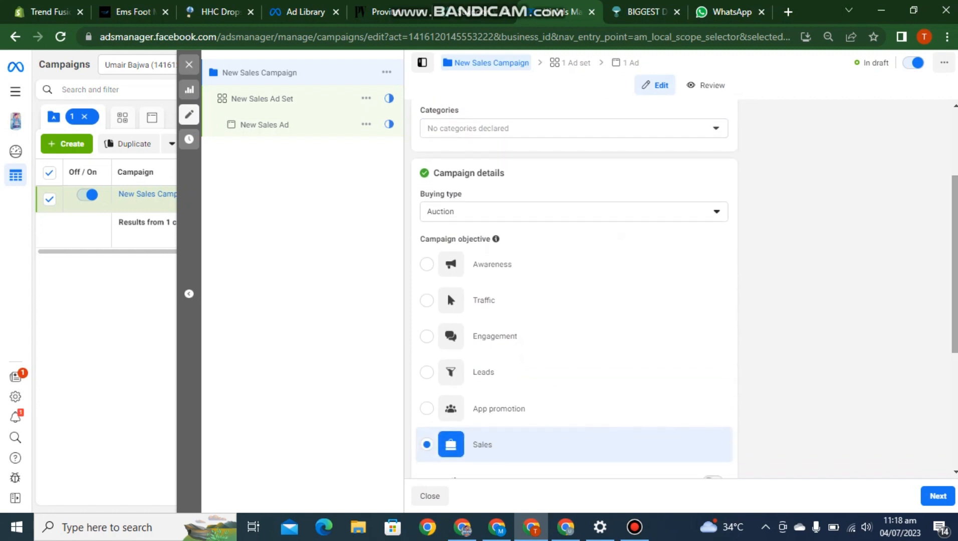
left_click_drag(955, 263, 955, 296)
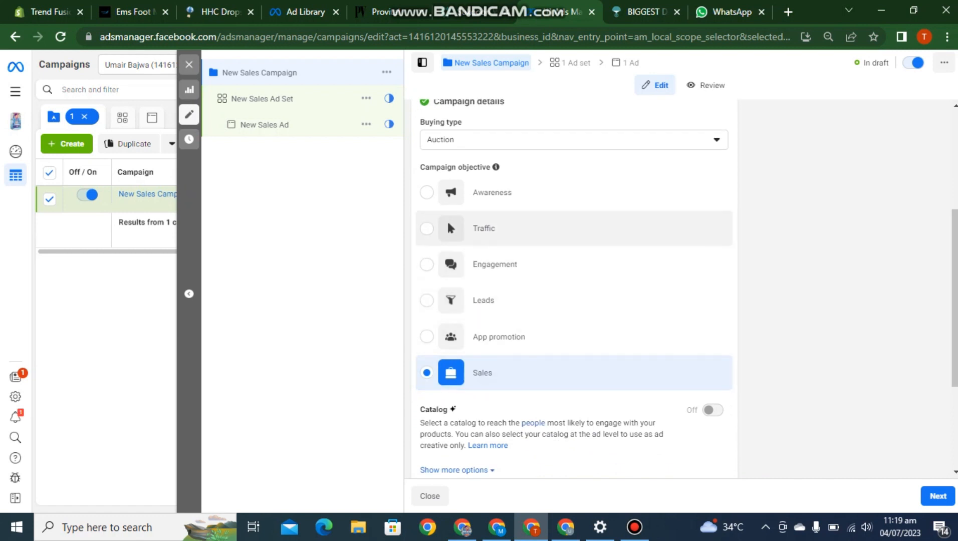
mouse_move(484, 228)
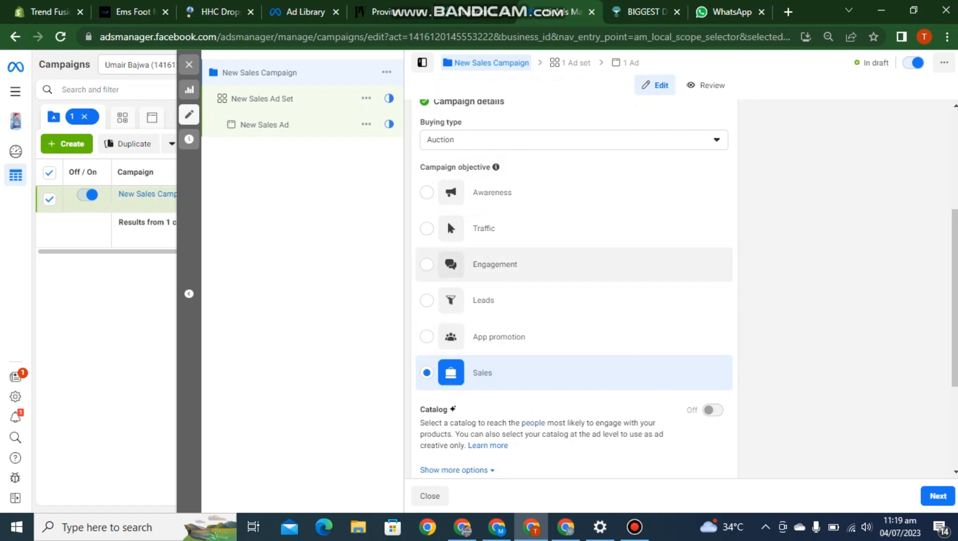
left_click(574, 140)
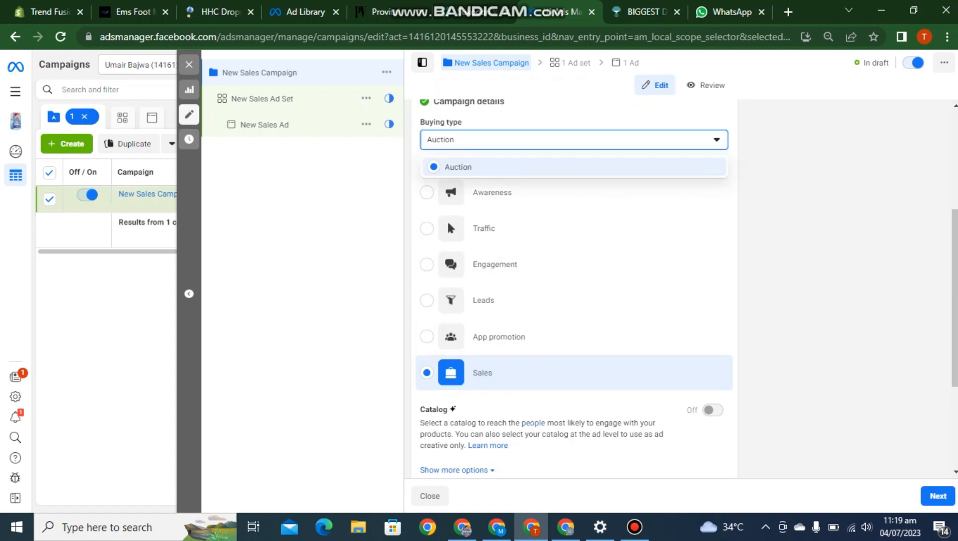
left_click(574, 140)
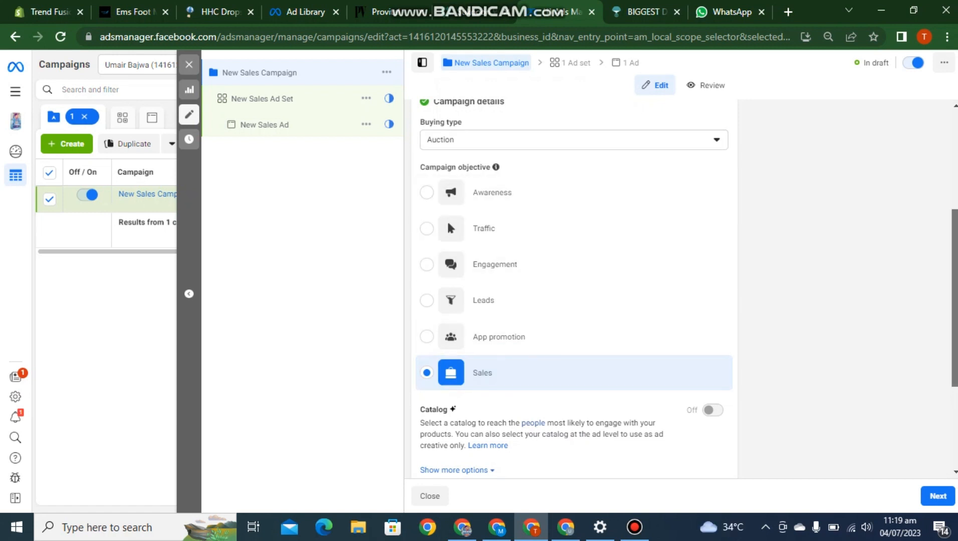
Step: Turn on Advantage campaign budget to inspect its budget settings, and turn it back off
scroll(574, 289, "down", 2)
scroll(574, 288, "down", 1)
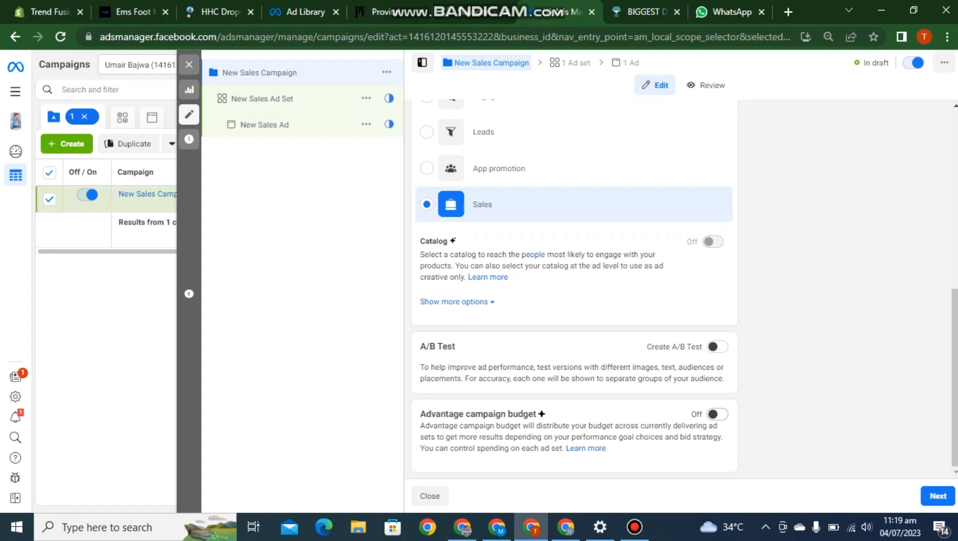
left_click(717, 414)
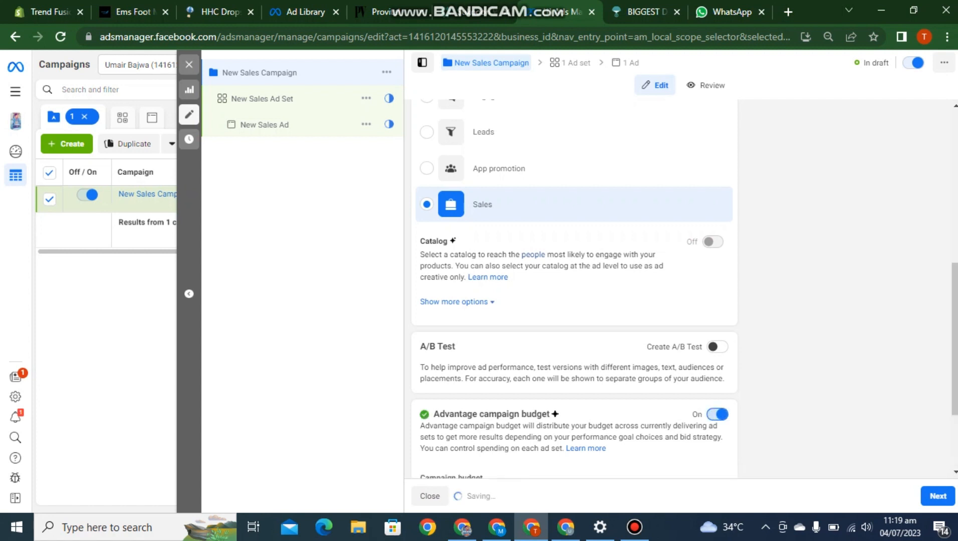
scroll(574, 288, "down", 2)
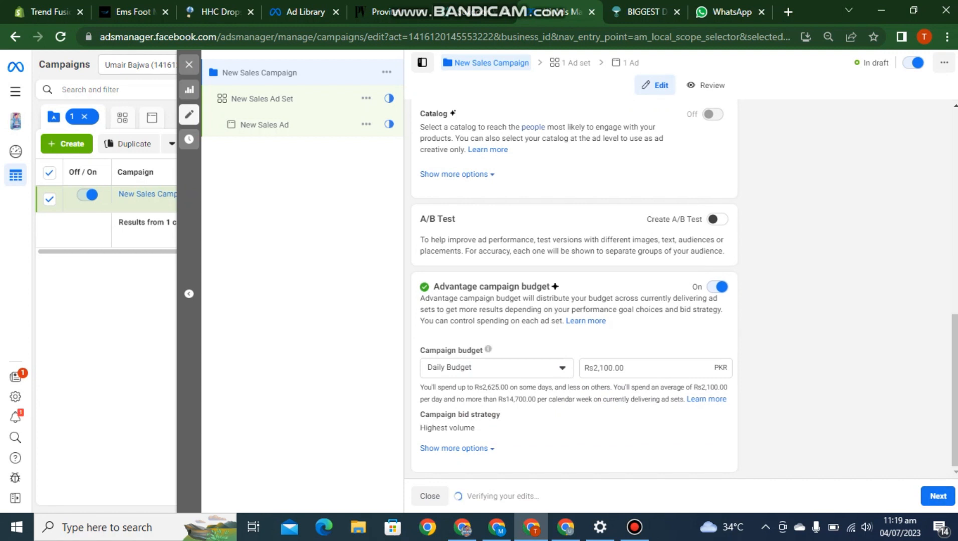
left_click(626, 369)
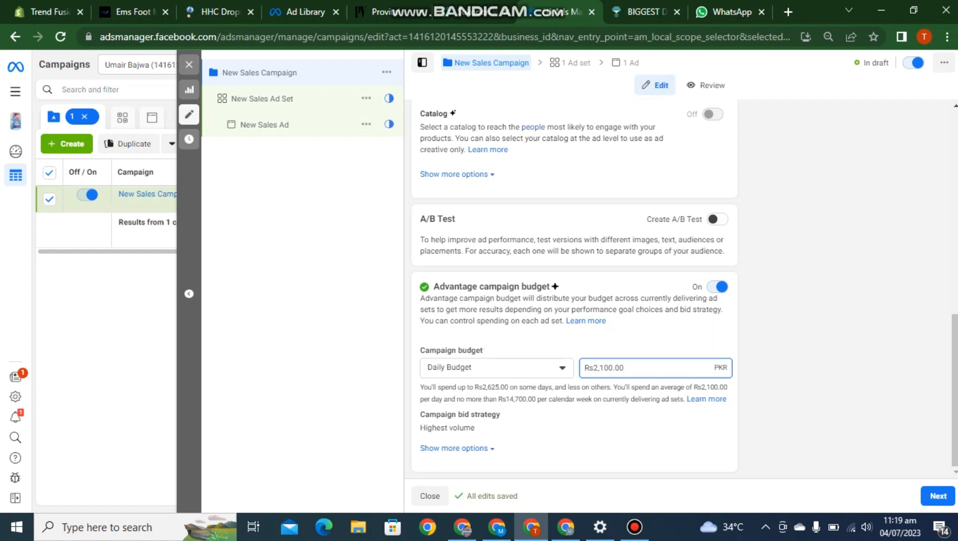
left_click(718, 287)
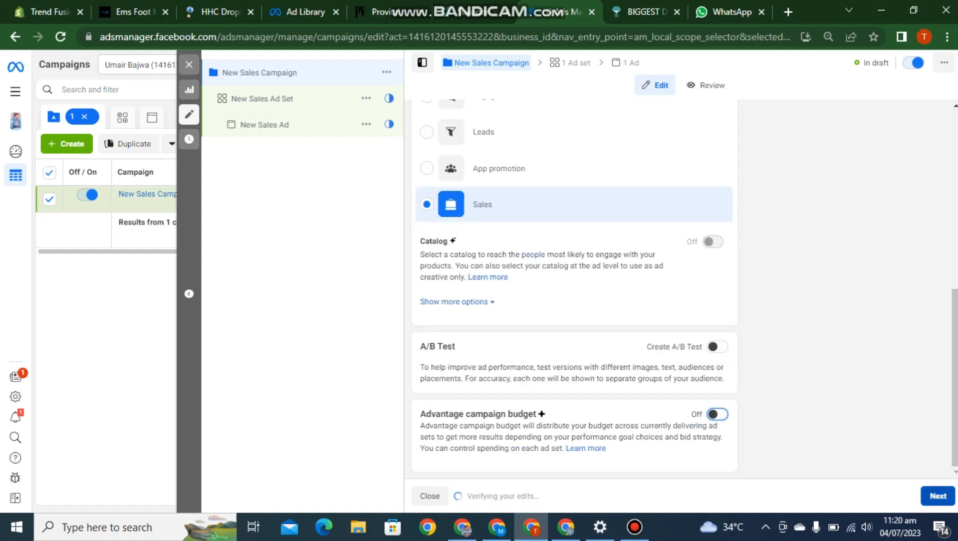
Step: Continue to the ad set level and review the conversion location, performance goal, pixel and cost per result goal
left_click(938, 496)
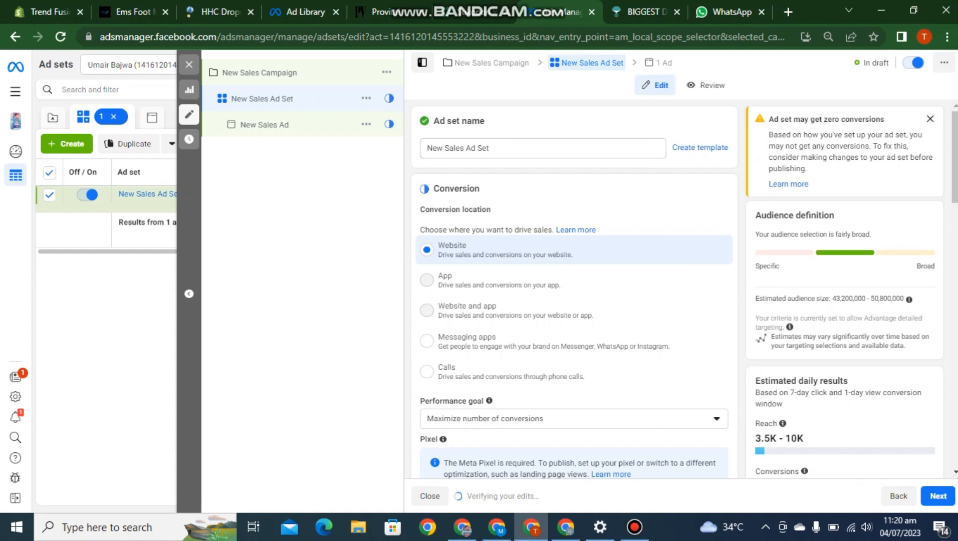
scroll(574, 291, "down", 3)
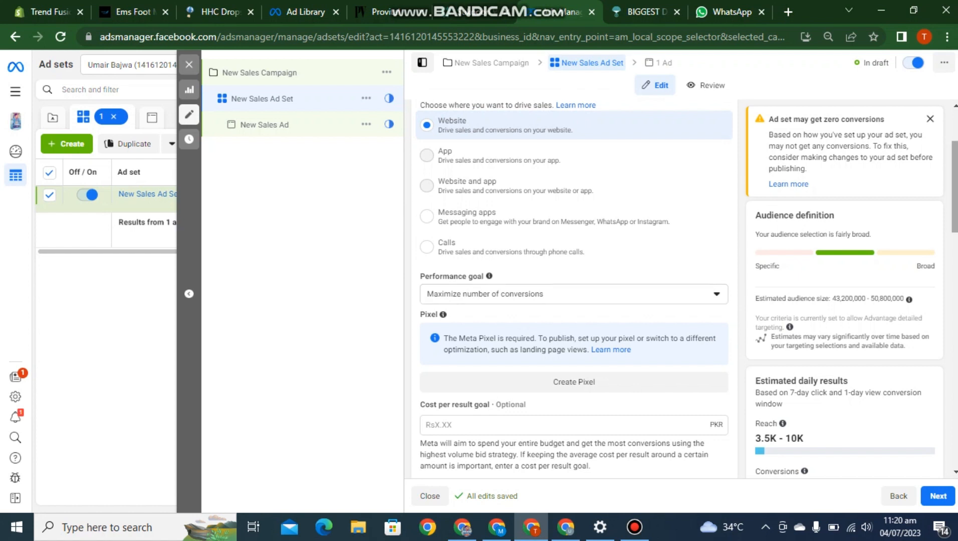
scroll(574, 286, "down", 3)
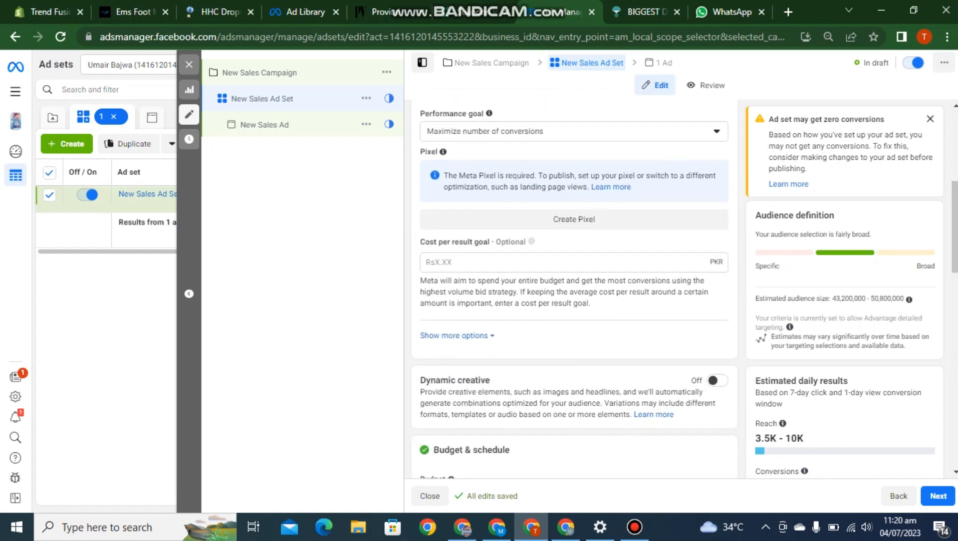
left_click(566, 263)
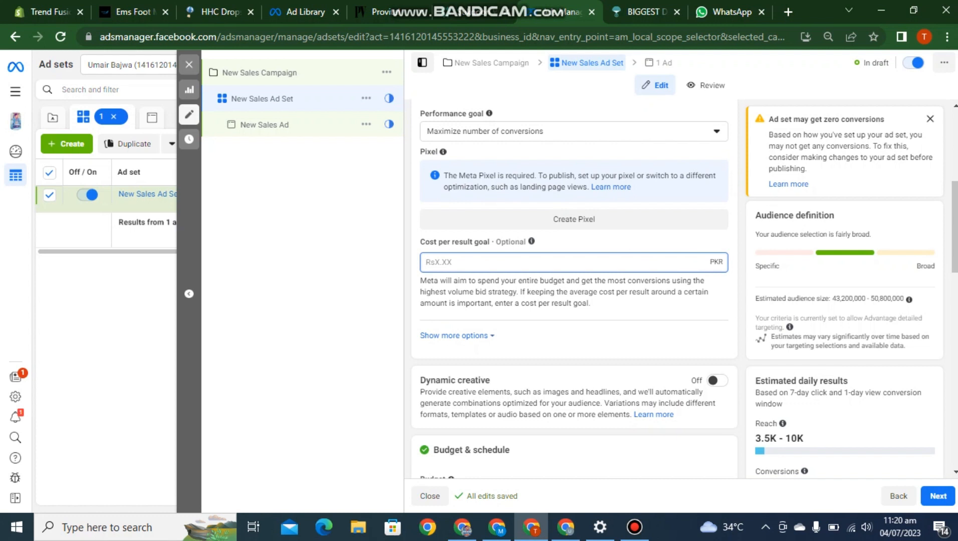
left_click(532, 241)
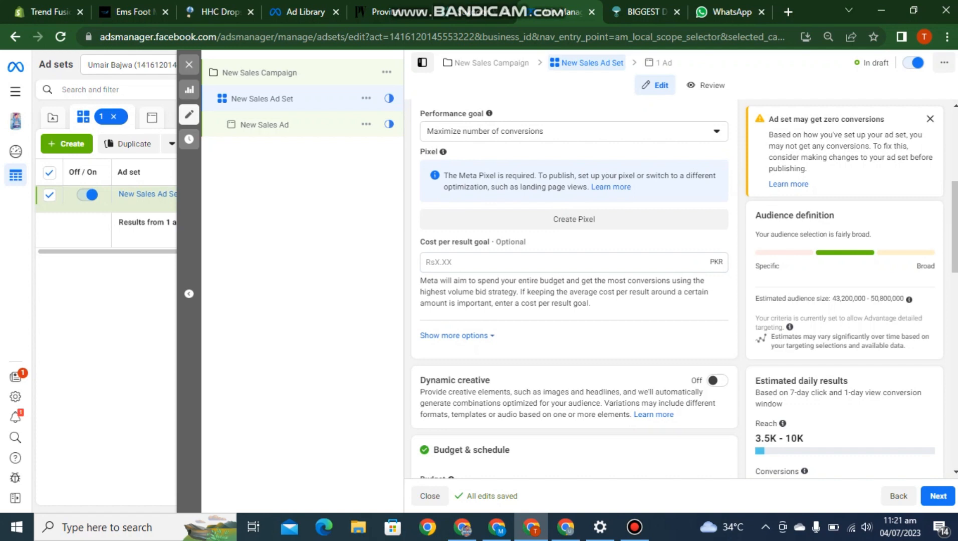
Step: Keep the ad set on Daily Budget and set the amount to Rs1,000.00
scroll(574, 291, "down", 4)
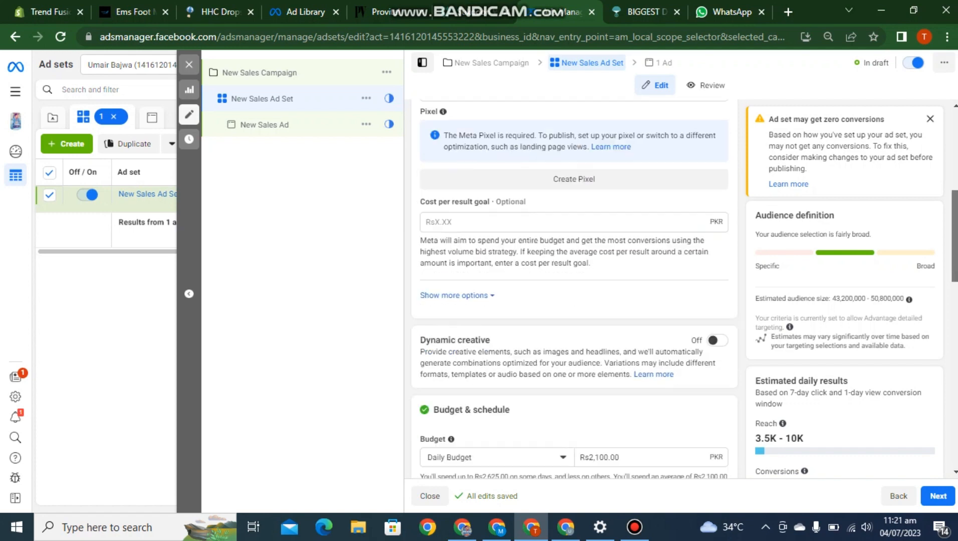
scroll(574, 290, "down", 1)
scroll(575, 291, "down", 1)
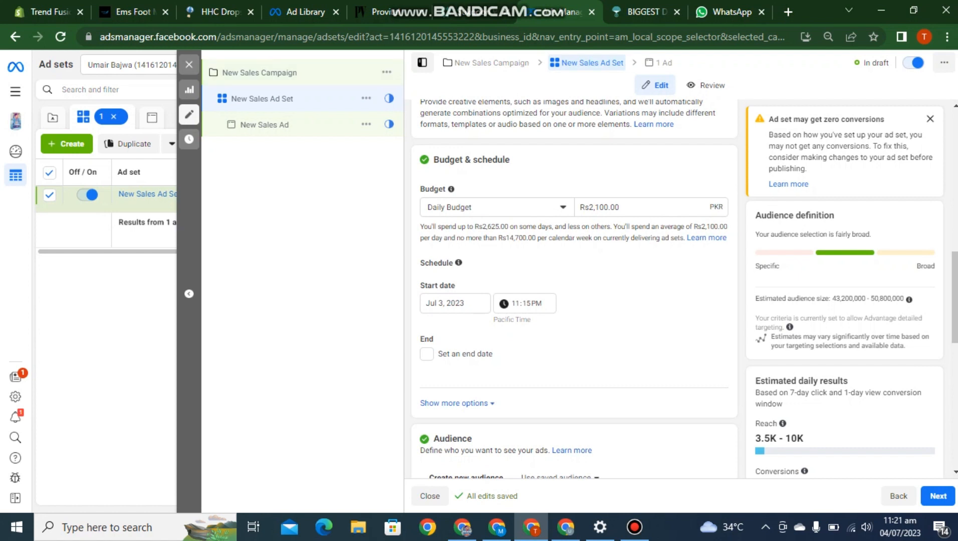
left_click(497, 207)
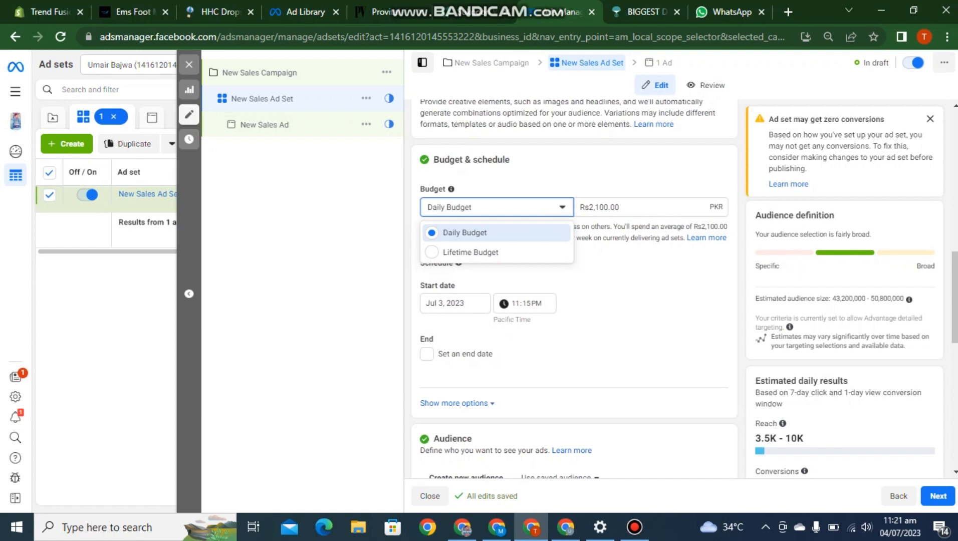
left_click(497, 233)
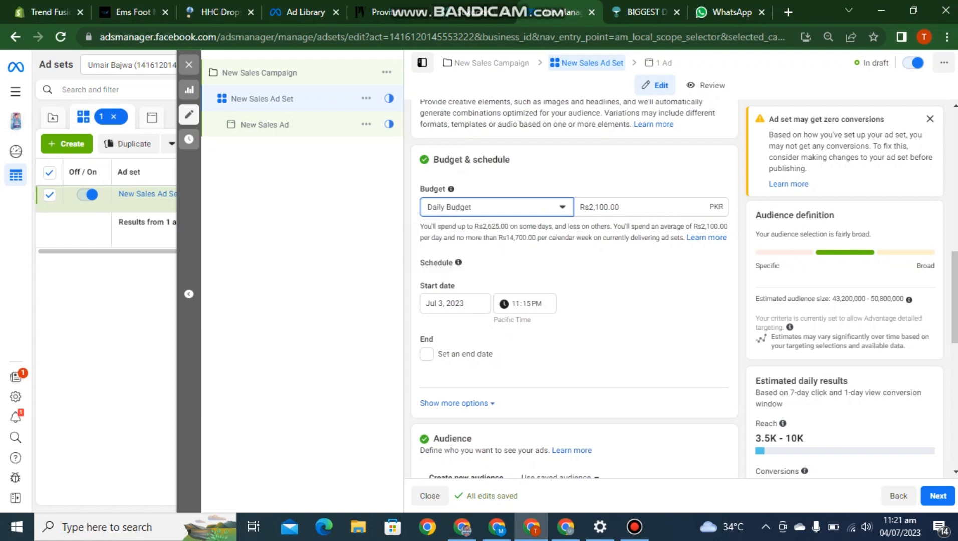
left_click(601, 207)
key("BackSpace")
key("BackSpace")
key("BackSpace")
key("BackSpace")
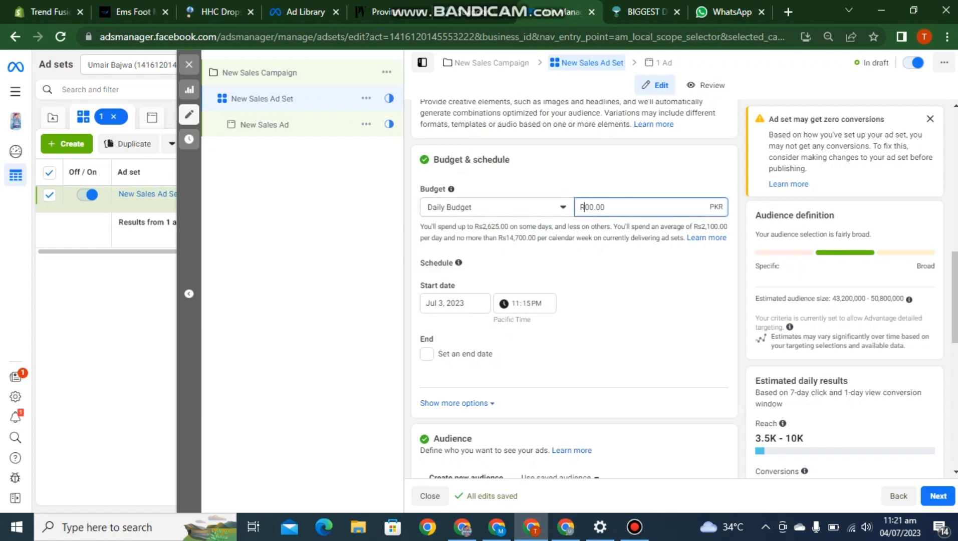
type("100")
key("BackSpace")
key("Return")
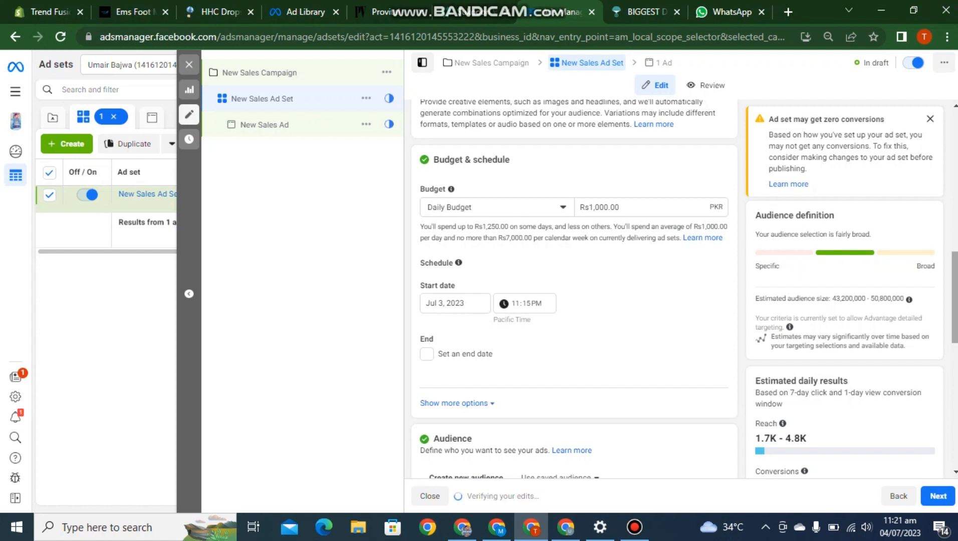
Step: Look over the ad set's schedule and audience sections, trying out the end date option
scroll(574, 291, "down", 2)
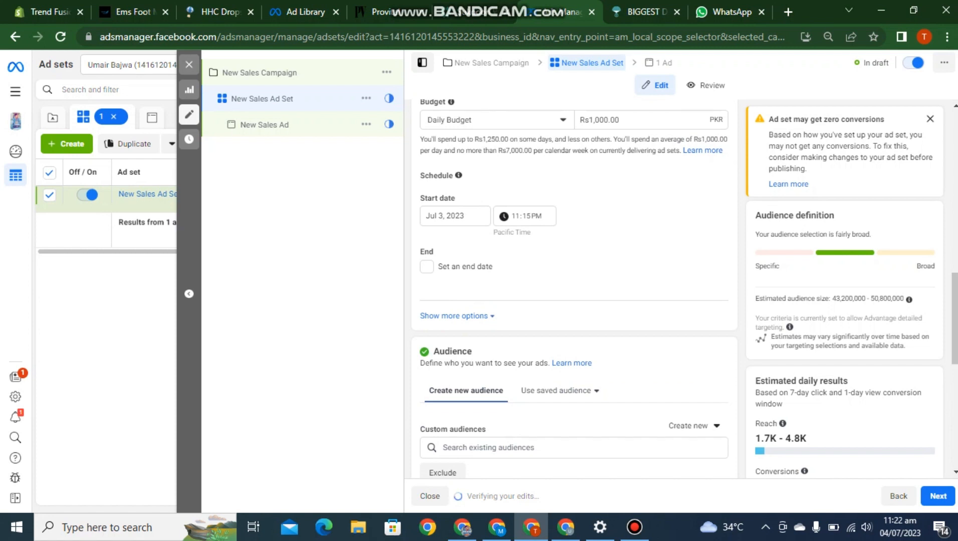
scroll(574, 290, "down", 1)
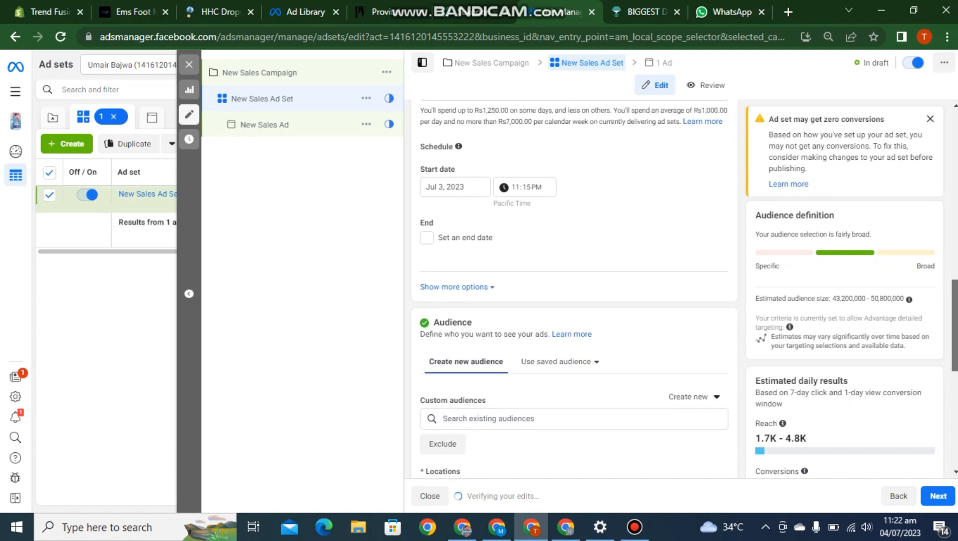
scroll(574, 290, "down", 3)
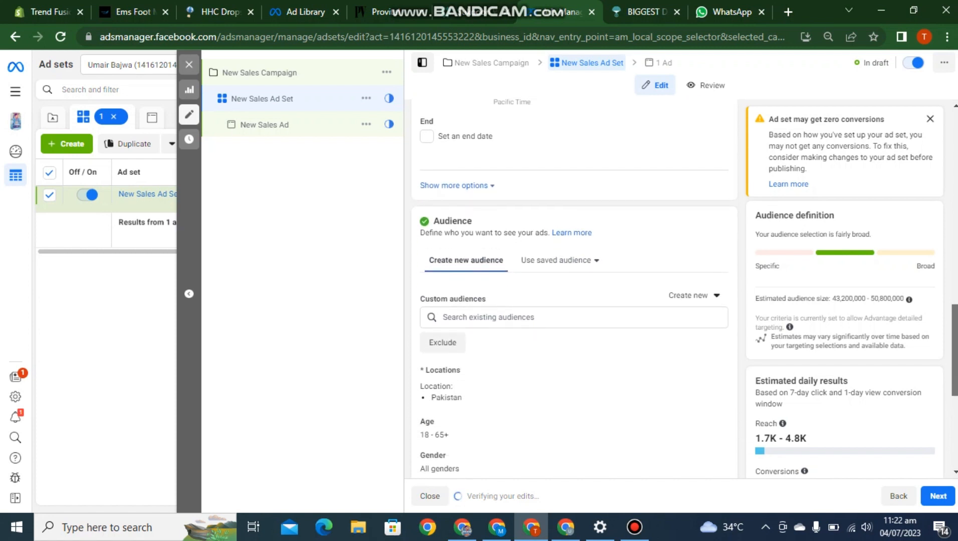
scroll(575, 291, "up", 4)
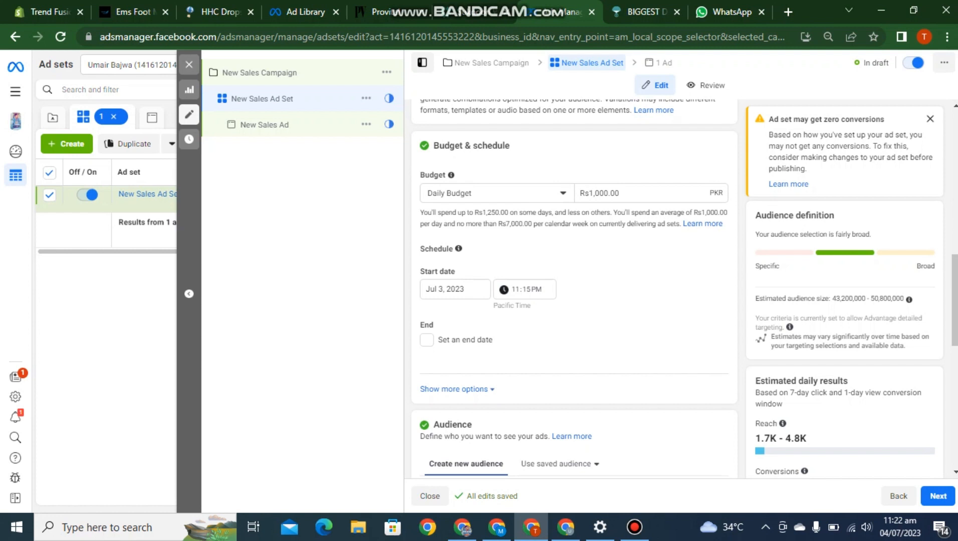
left_click(426, 339)
left_click(427, 340)
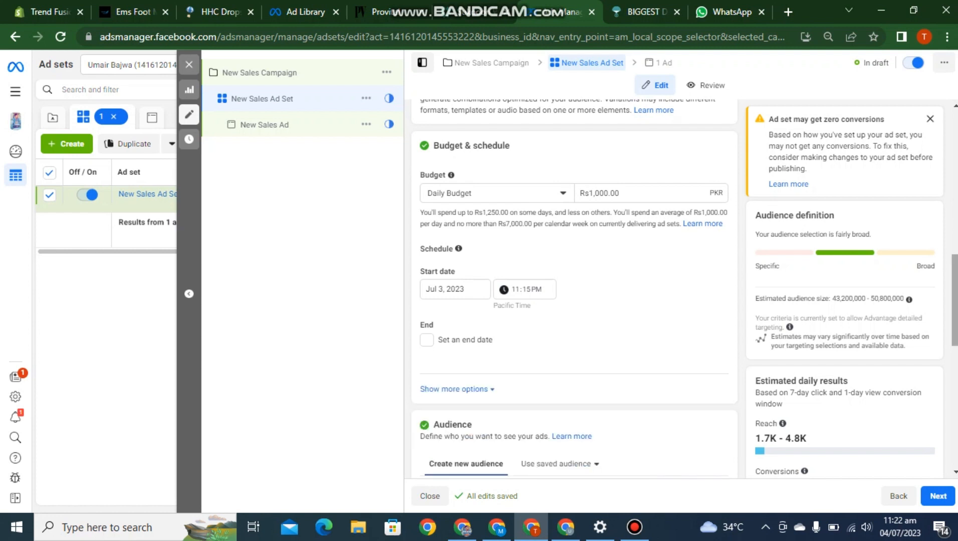
Step: Look over the ad set's Audience section, checking the saved audience's details and the options for creating a new audience
left_click_drag(954, 301, 955, 380)
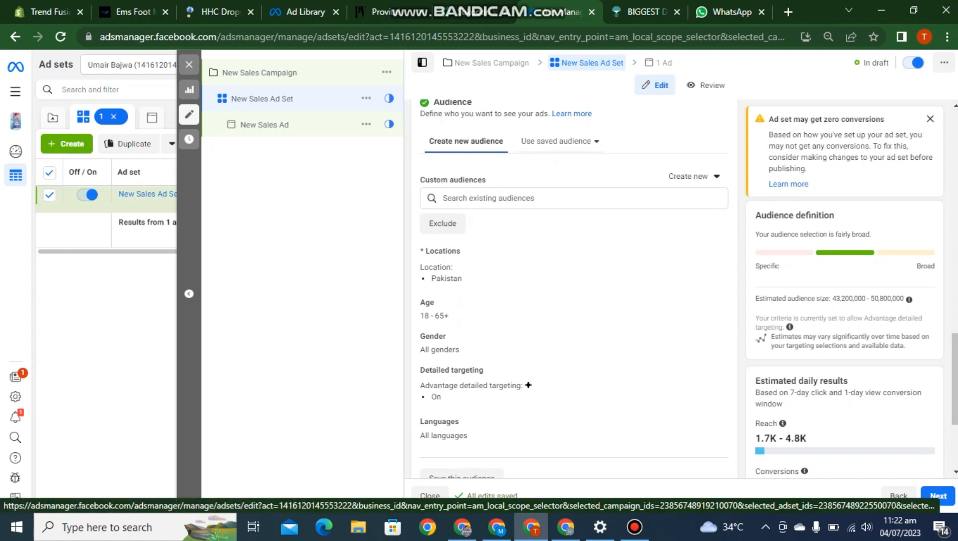
left_click(560, 141)
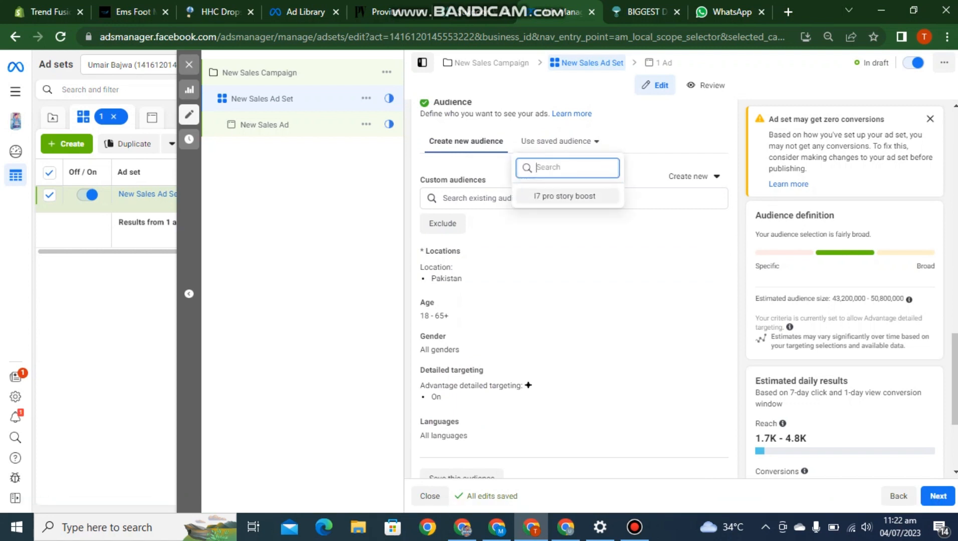
mouse_move(564, 196)
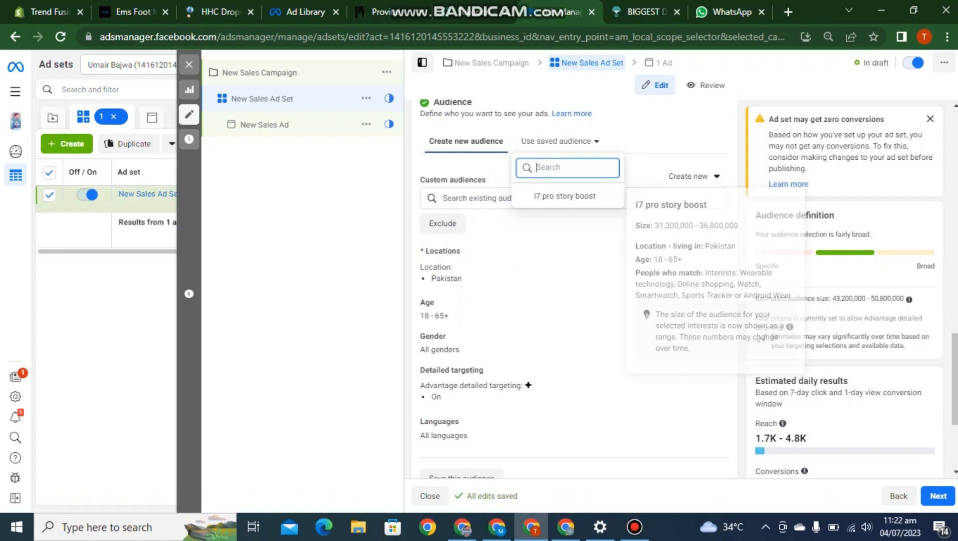
left_click(576, 281)
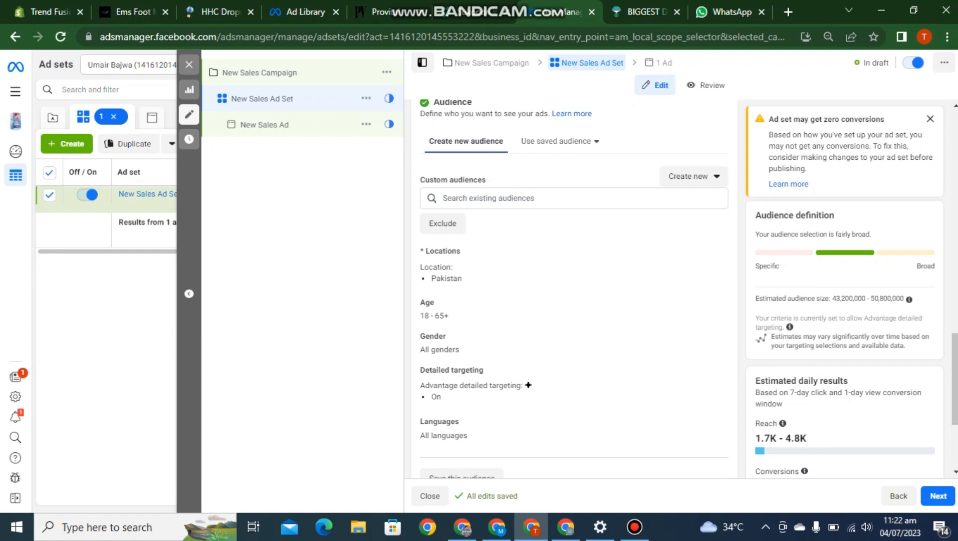
left_click(694, 176)
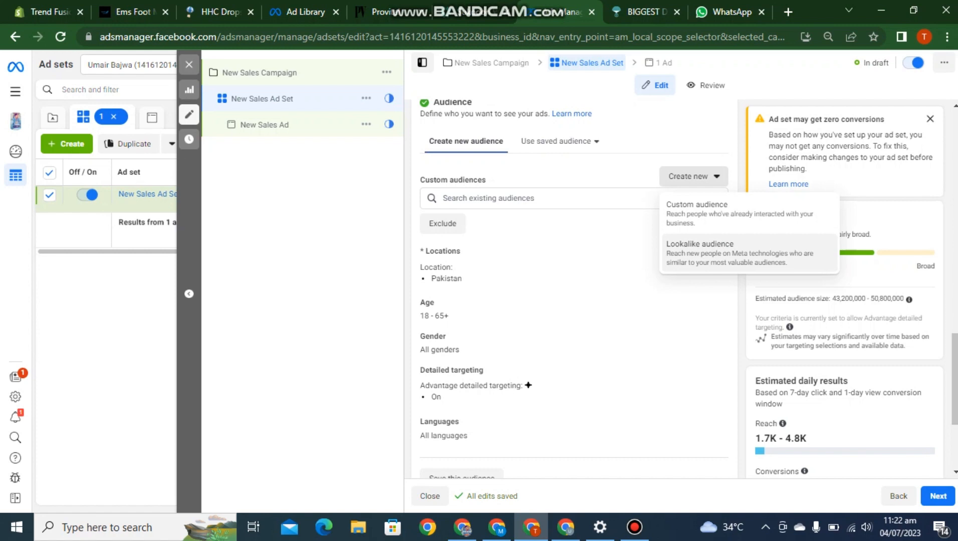
key("Escape")
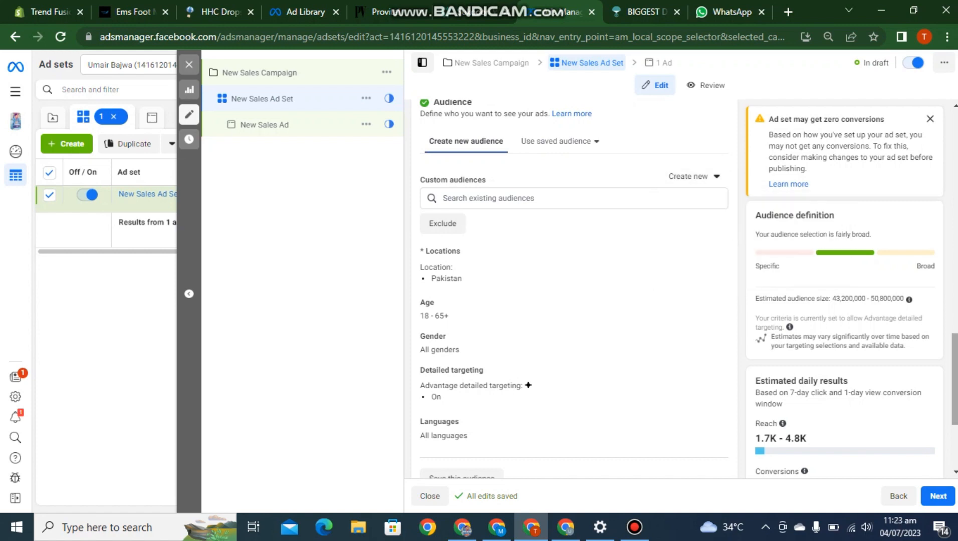
Step: Expand the Conversion section's additional options and review the ad set's settings from conversion location through to placements
scroll(575, 290, "up", 5)
scroll(574, 289, "up", 8)
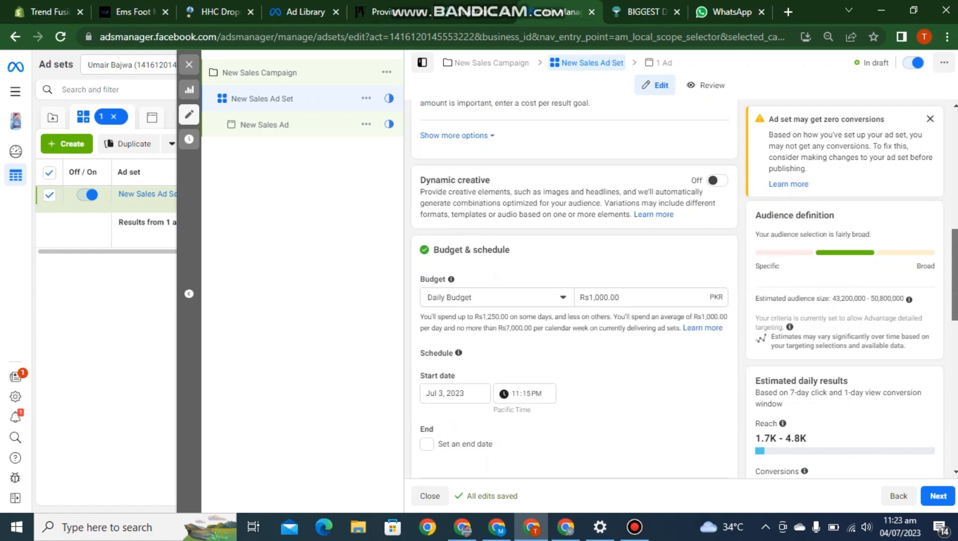
scroll(575, 288, "up", 3)
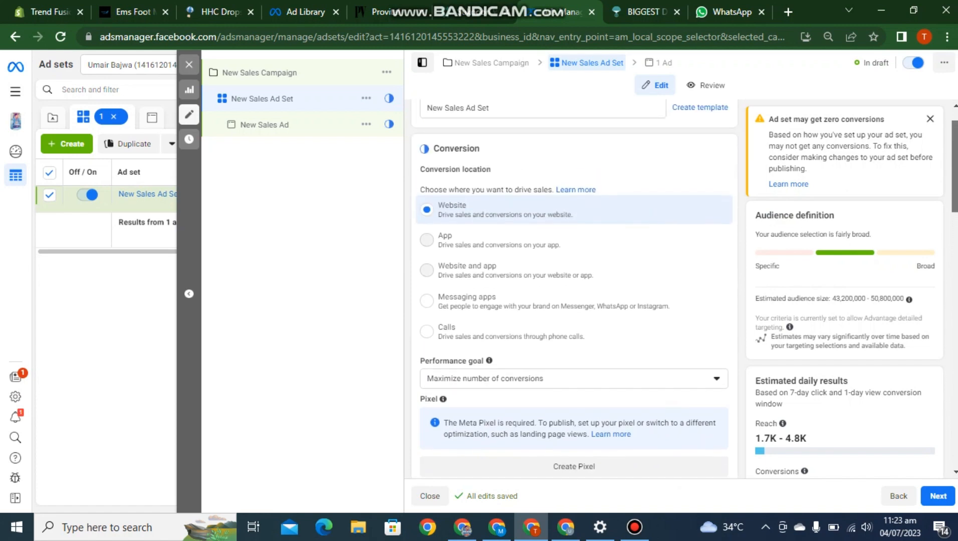
scroll(574, 290, "down", 7)
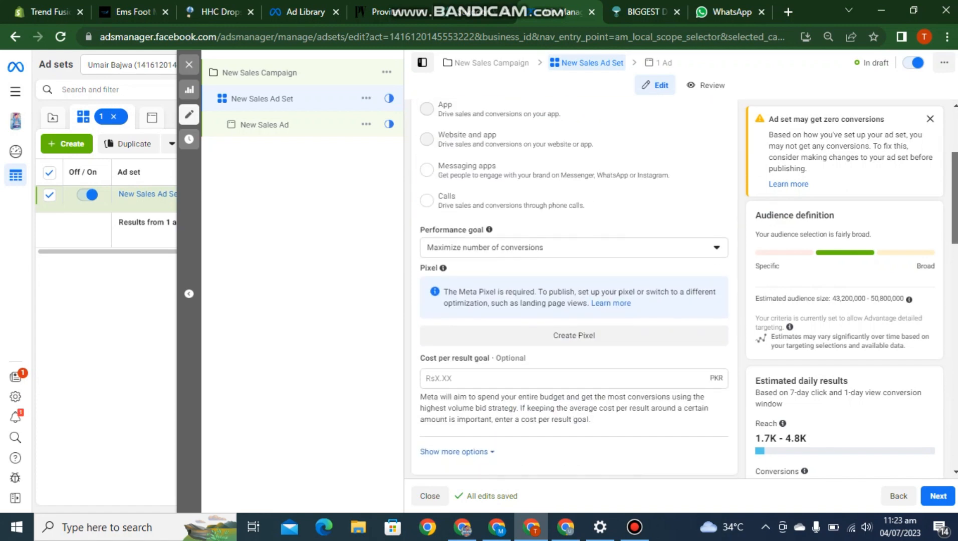
scroll(574, 288, "down", 1)
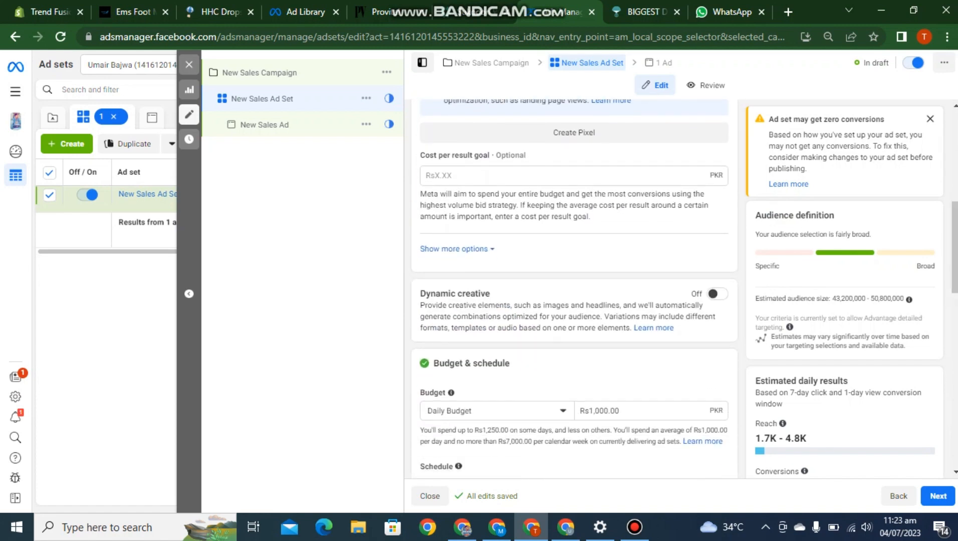
left_click(454, 249)
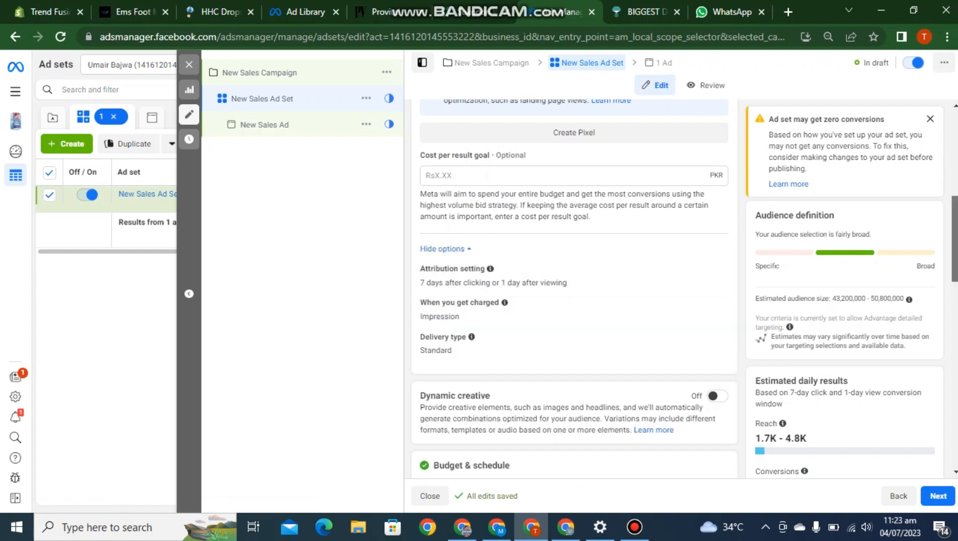
scroll(575, 290, "down", 4)
scroll(574, 288, "down", 11)
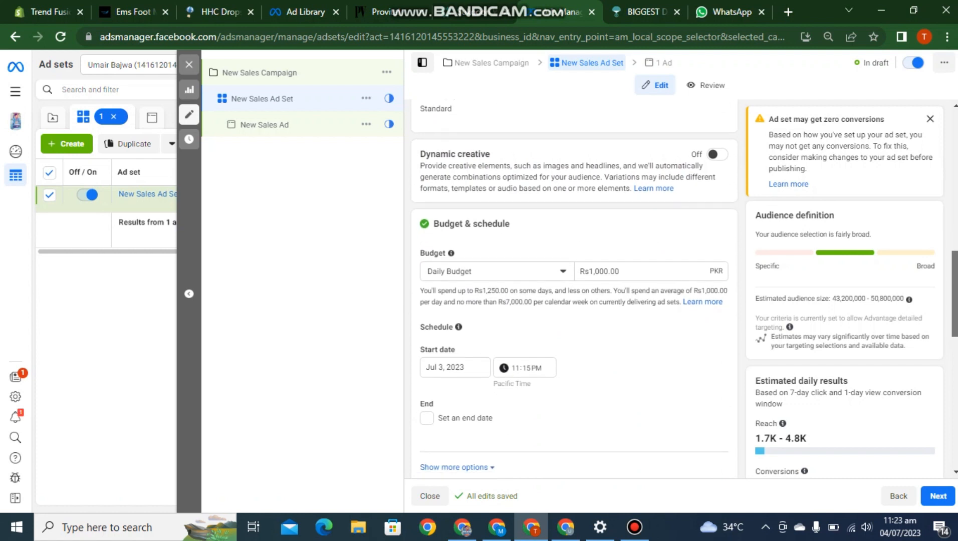
scroll(575, 289, "down", 2)
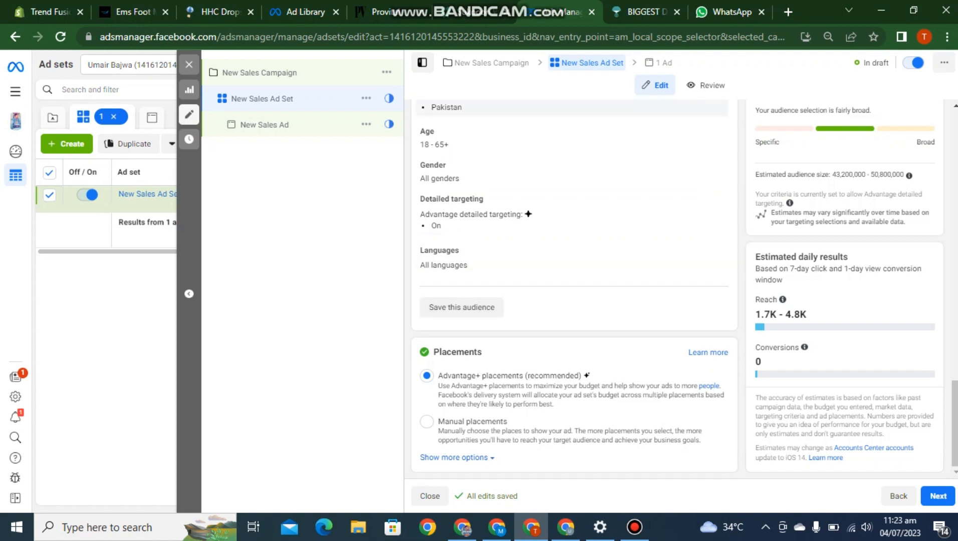
mouse_move(440, 130)
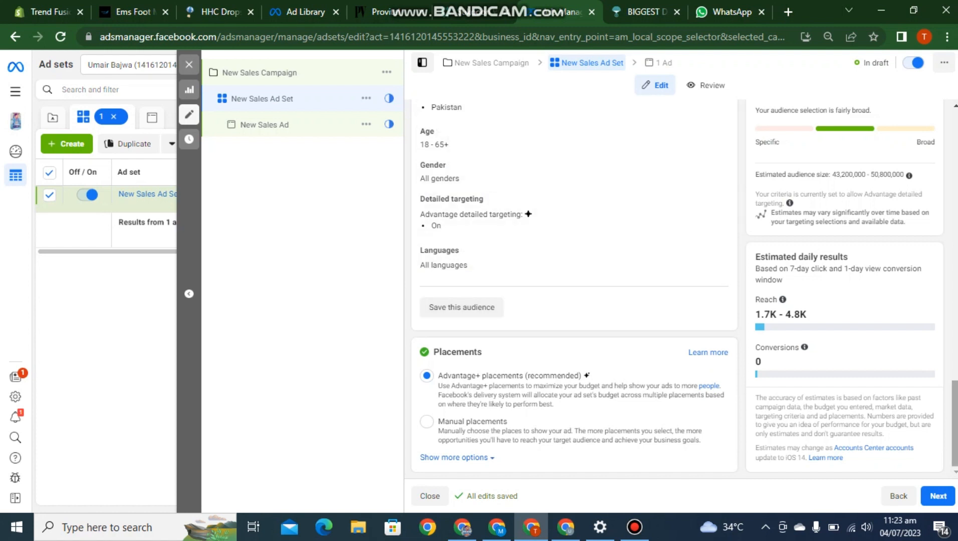
Step: Check the ad set's Custom audiences field for existing audiences, filtering the list to custom audiences
scroll(571, 216, "up", 10)
scroll(574, 289, "down", 5)
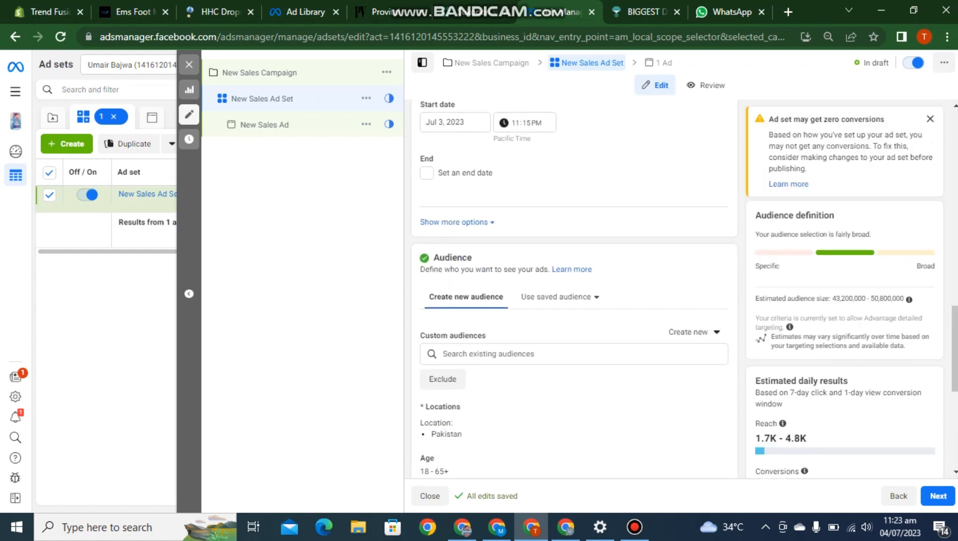
left_click(574, 355)
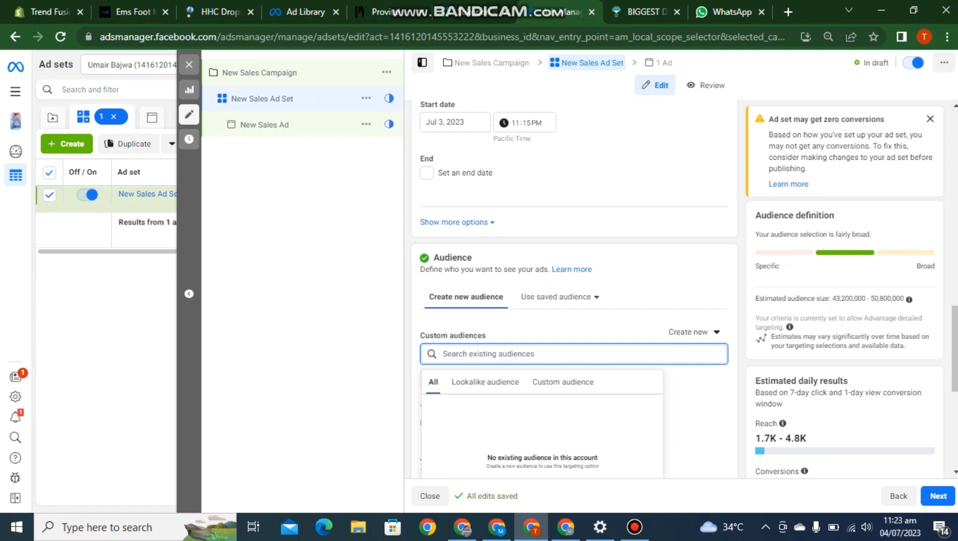
left_click(562, 383)
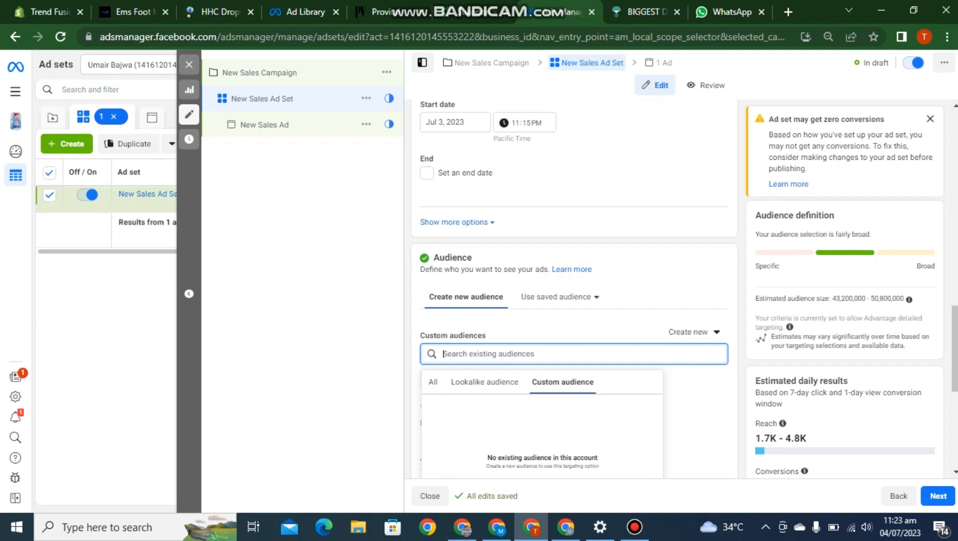
left_click(667, 285)
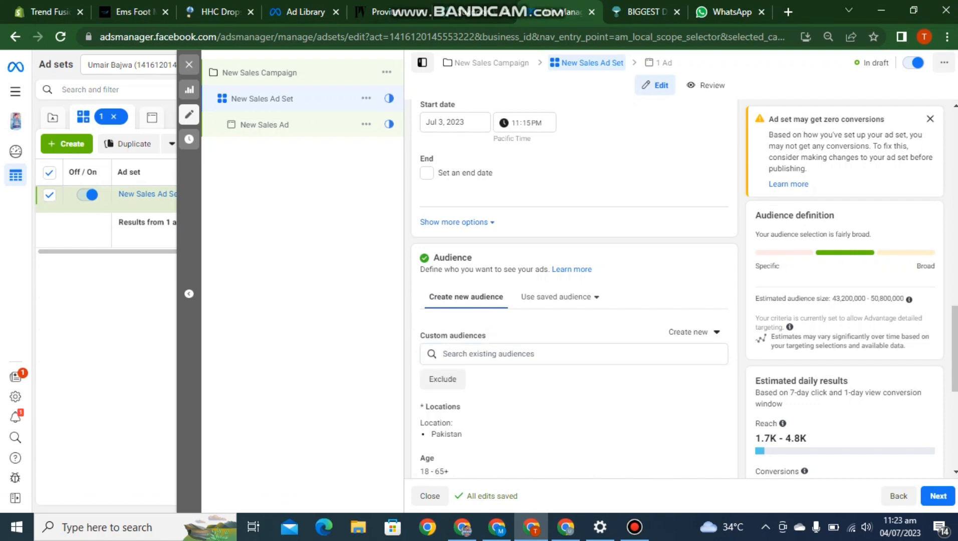
Step: Switch the ad set to Manual placements to inspect its device and platform options, and return it to Advantage+ placements
scroll(574, 288, "down", 6)
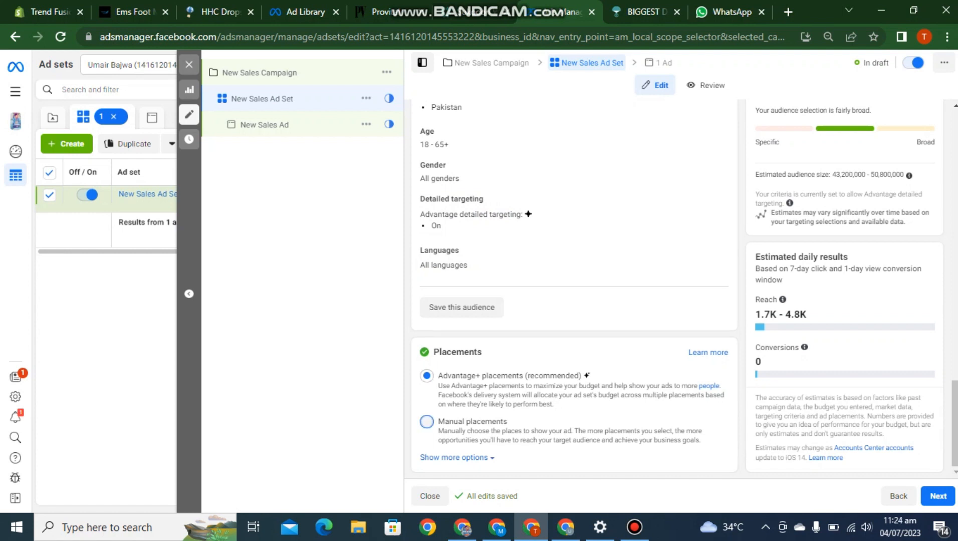
left_click(426, 421)
scroll(427, 422, "down", 3)
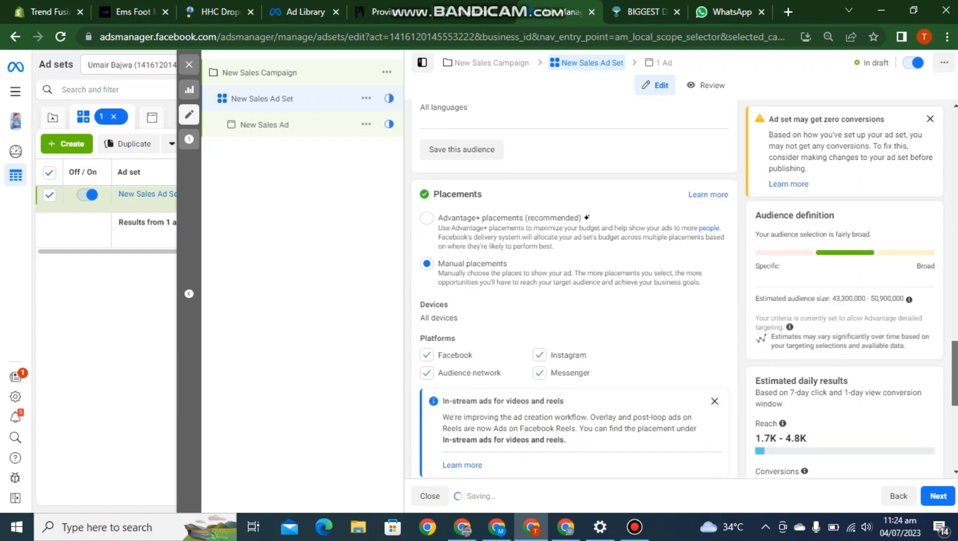
scroll(574, 301, "down", 1)
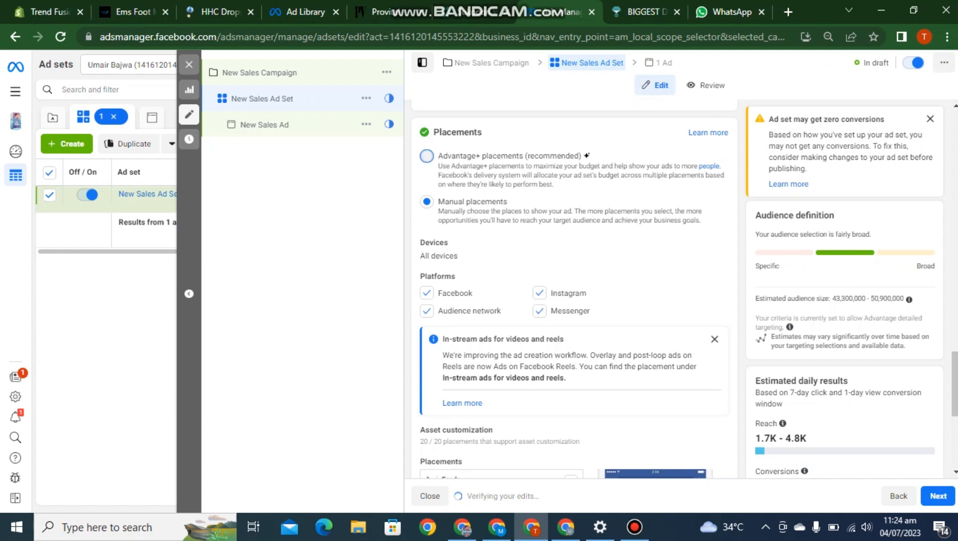
left_click(426, 156)
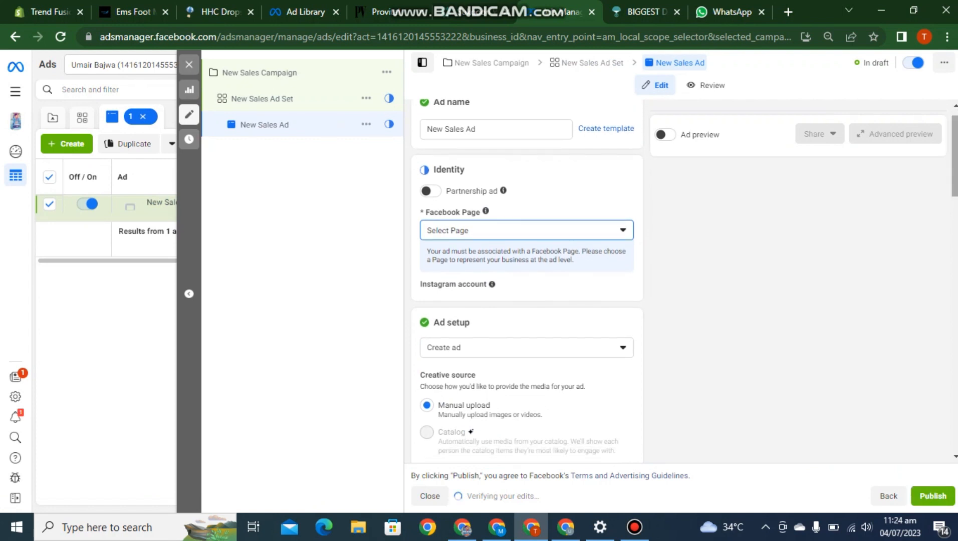
Step: Set the Facebook Page in the ad's Identity section to Shop ME
left_click(527, 230)
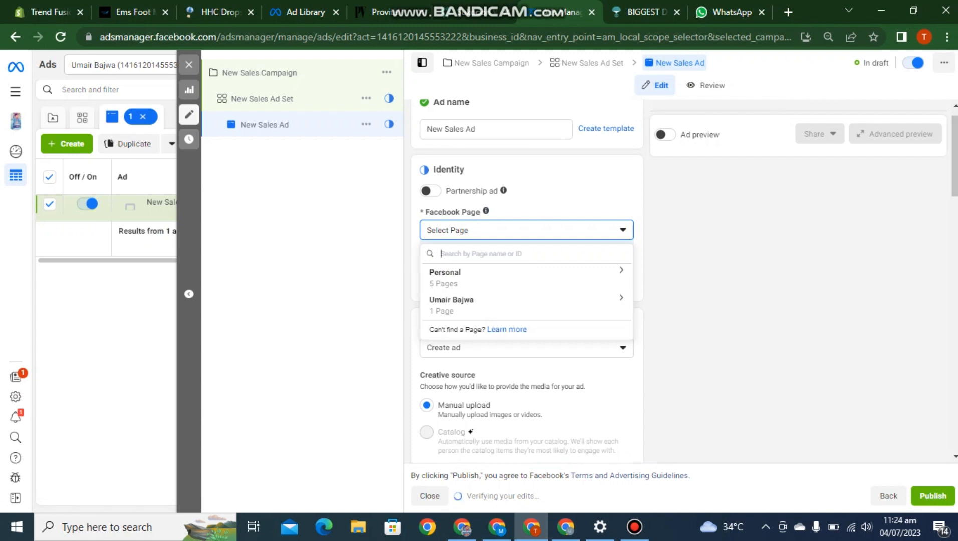
left_click(526, 305)
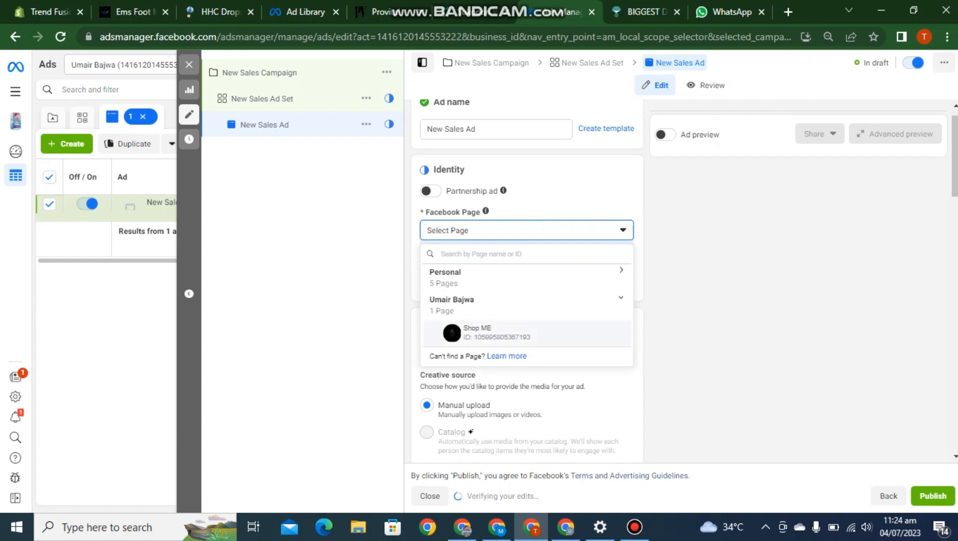
left_click(496, 333)
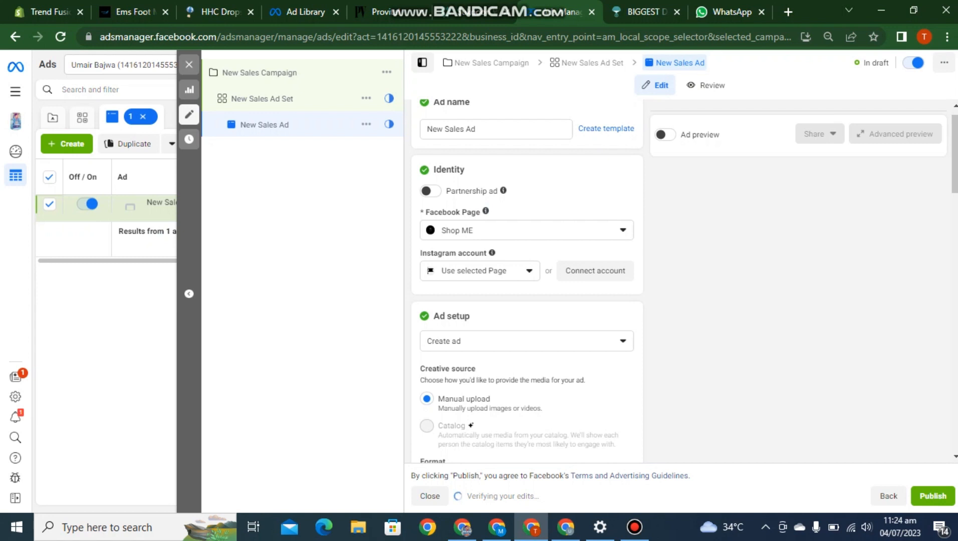
Step: Review the ad's creative source and format settings, its media upload options and the primary text field
left_click_drag(955, 145, 955, 201)
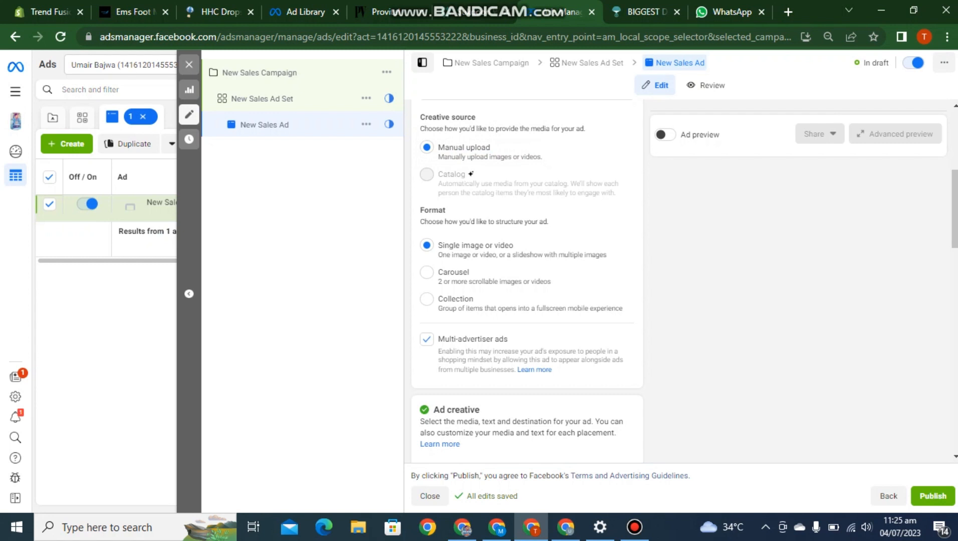
scroll(527, 280, "down", 5)
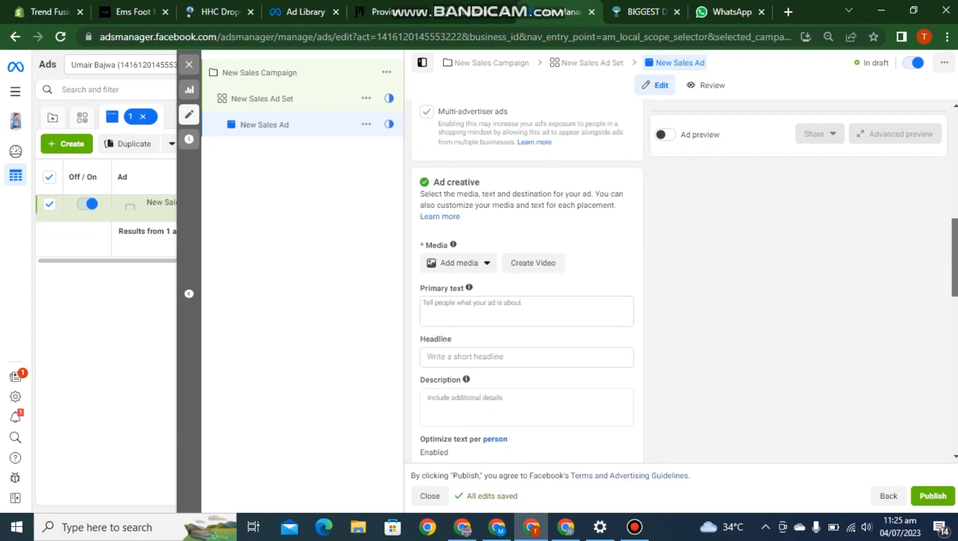
left_click(459, 262)
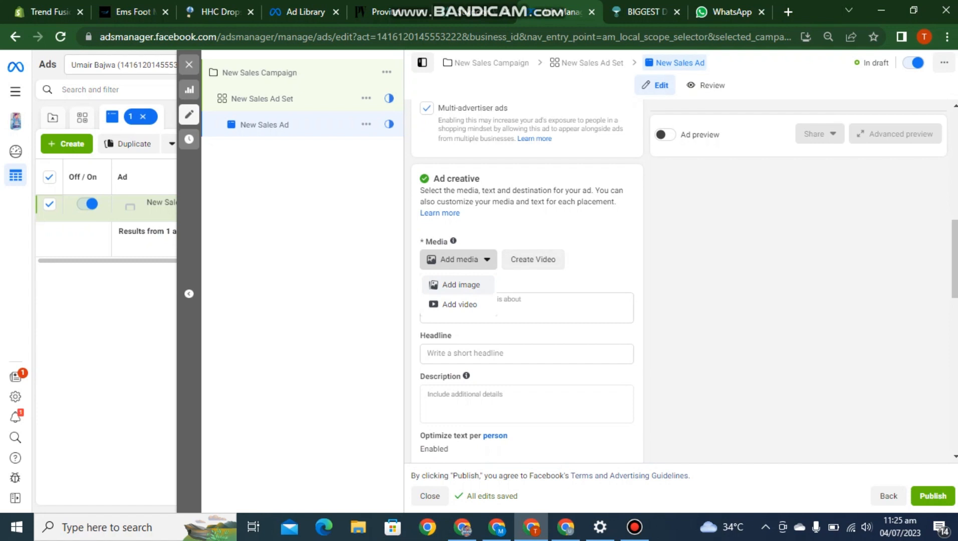
left_click(461, 285)
left_click(474, 307)
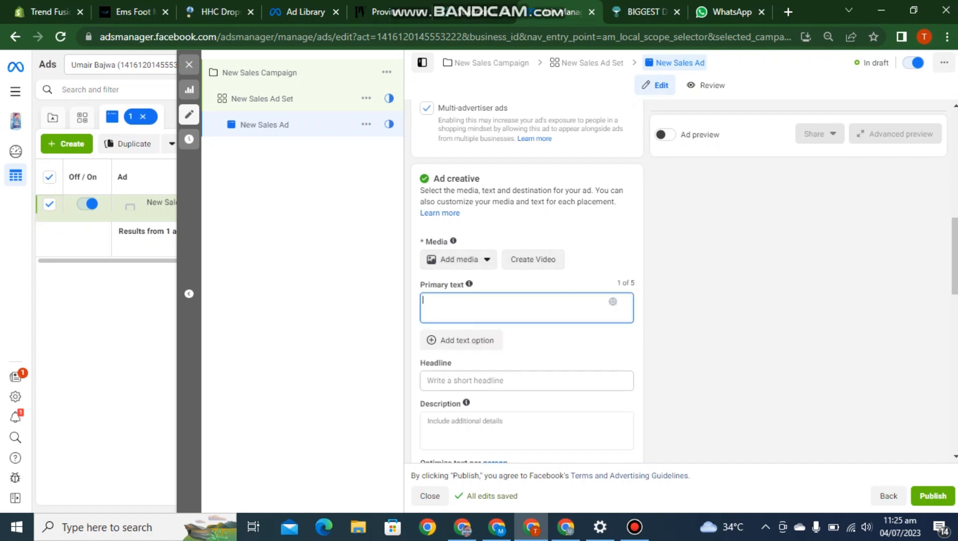
Step: Set the ad's call to action to Shop now and reopen the list of call-to-action choices
scroll(527, 280, "down", 3)
scroll(526, 281, "down", 2)
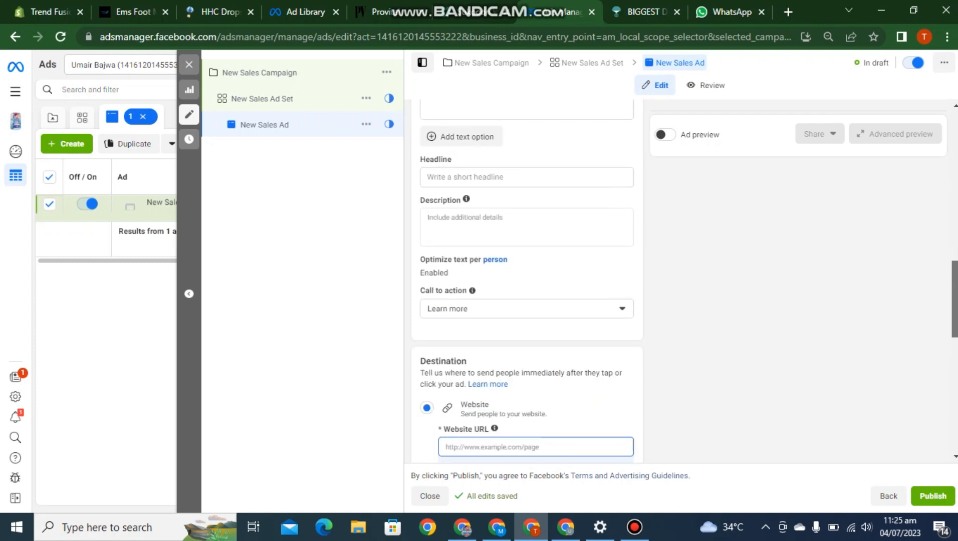
scroll(527, 280, "down", 1)
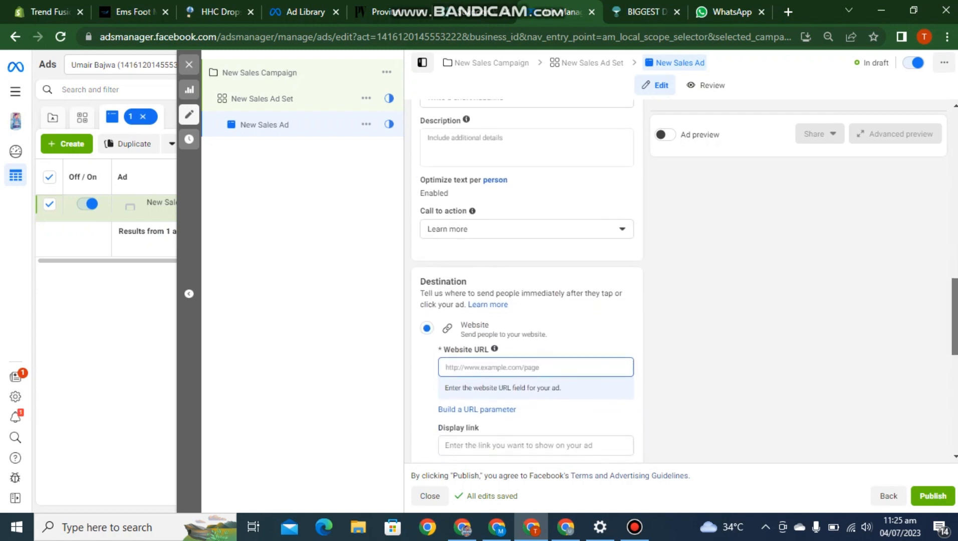
left_click(526, 213)
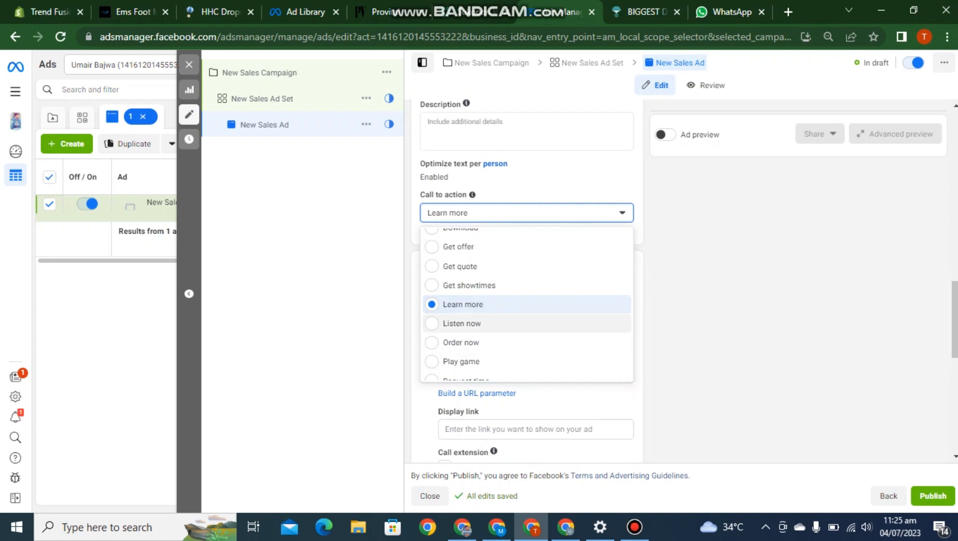
scroll(526, 326, "down", 2)
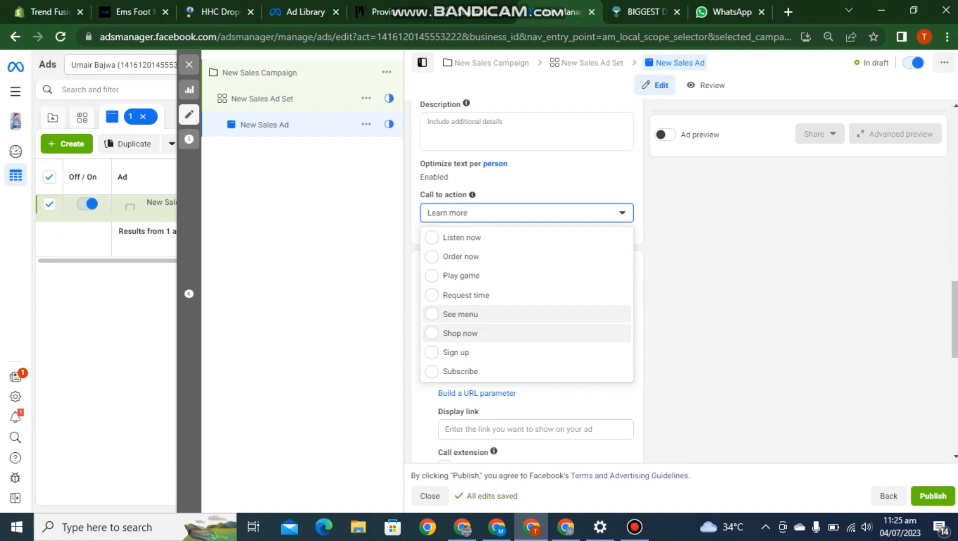
left_click(460, 333)
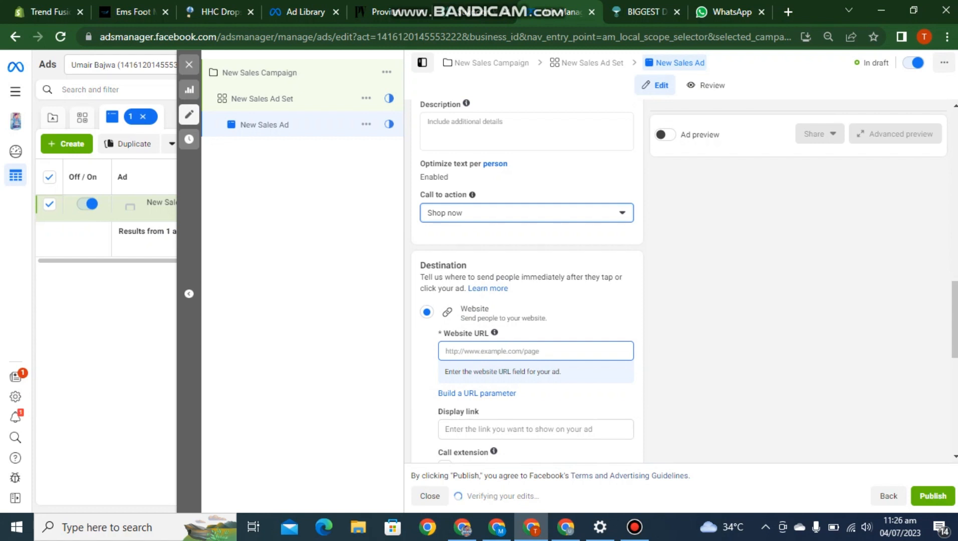
left_click(526, 213)
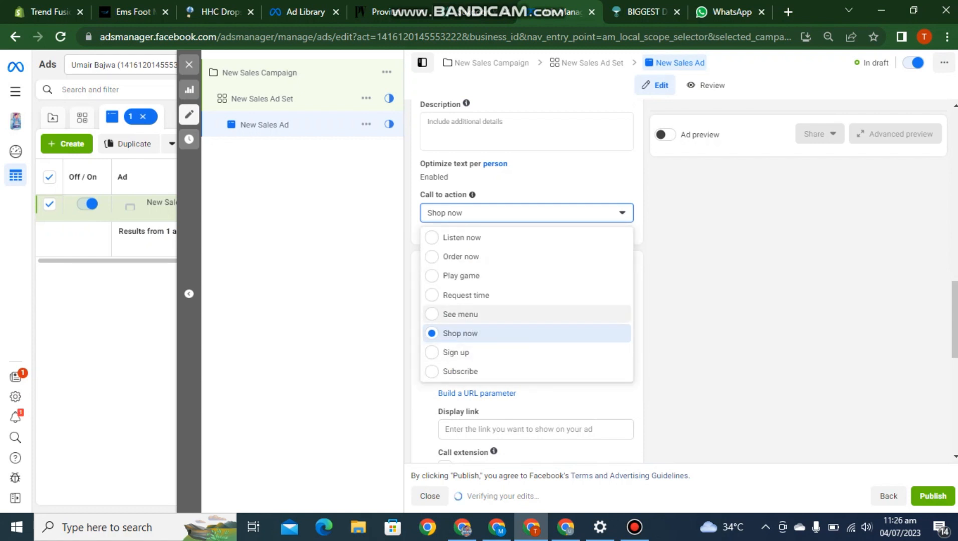
Step: Set the ad's call to action to Order now and its website URL to the Ems Foot Massager product page address copied from the store
left_click(461, 257)
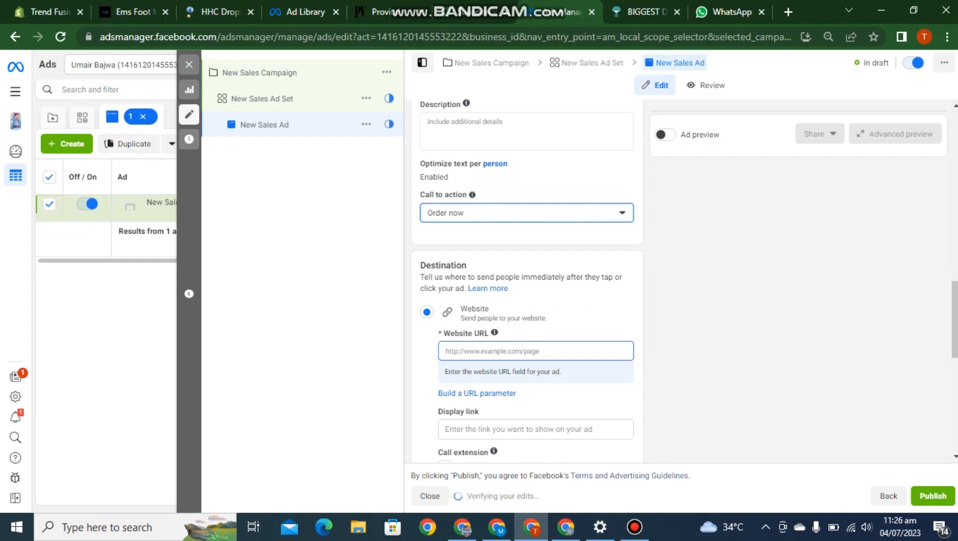
left_click(489, 351)
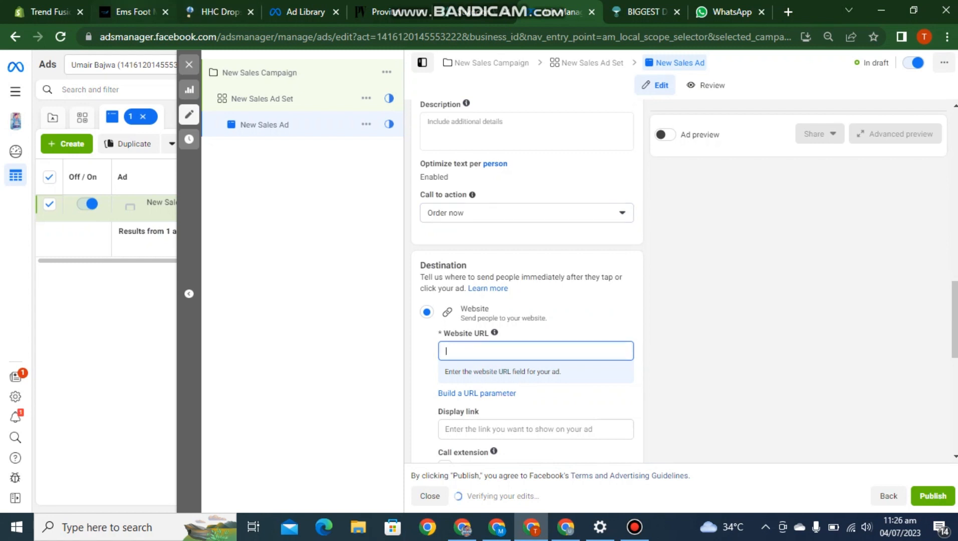
left_click(134, 12)
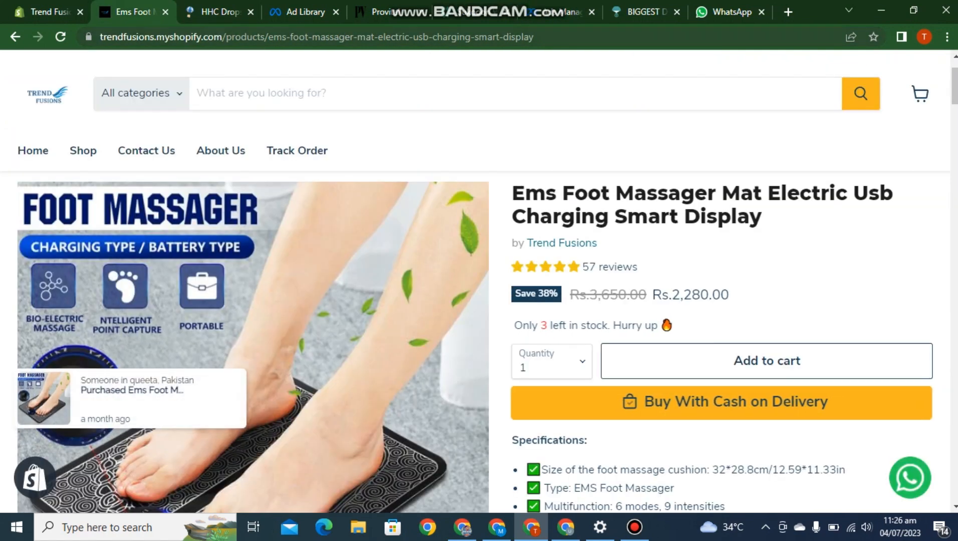
left_click(317, 37)
key("ctrl+c")
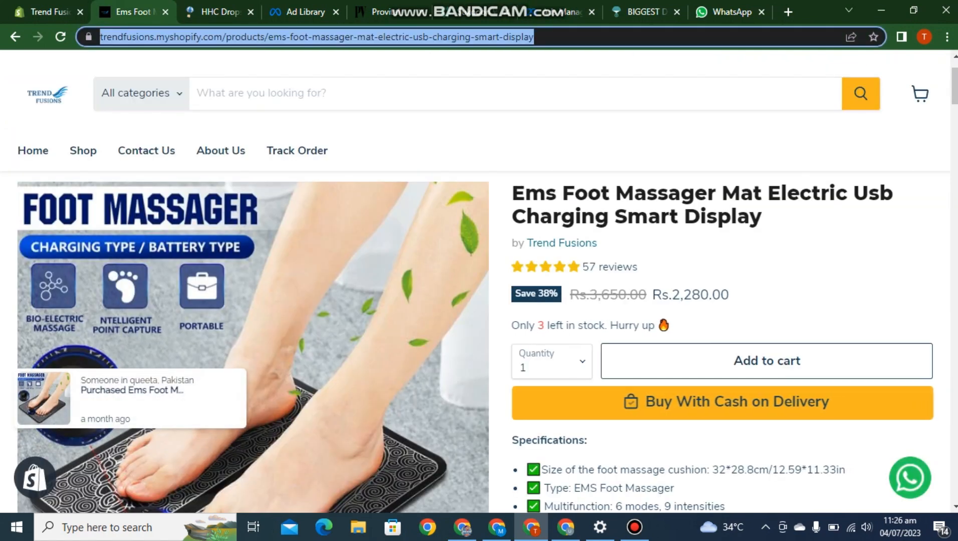
left_click(566, 12)
key("ctrl+v")
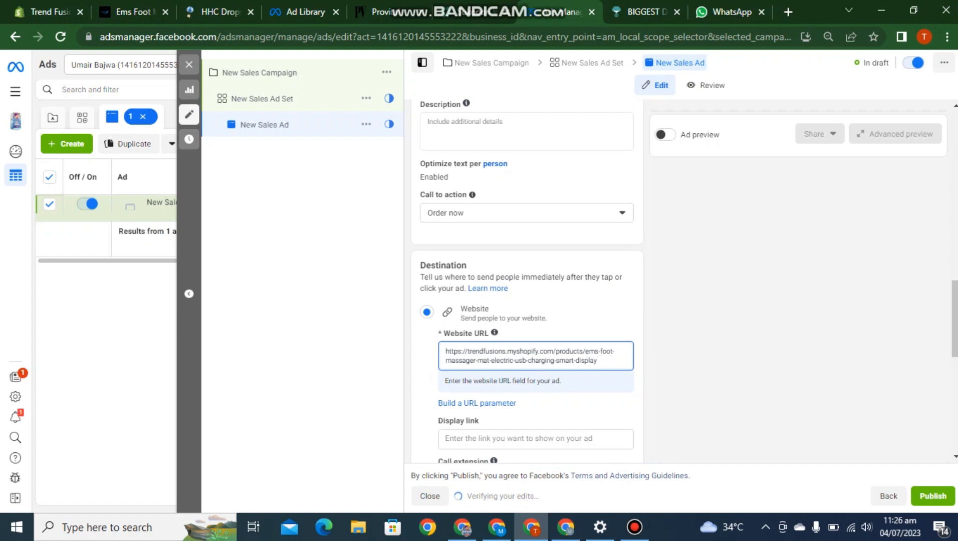
Step: Review the ad preview and the pixel creation form for website events, dismiss the form without creating a pixel, and close the ad editor
left_click_drag(955, 318, 955, 358)
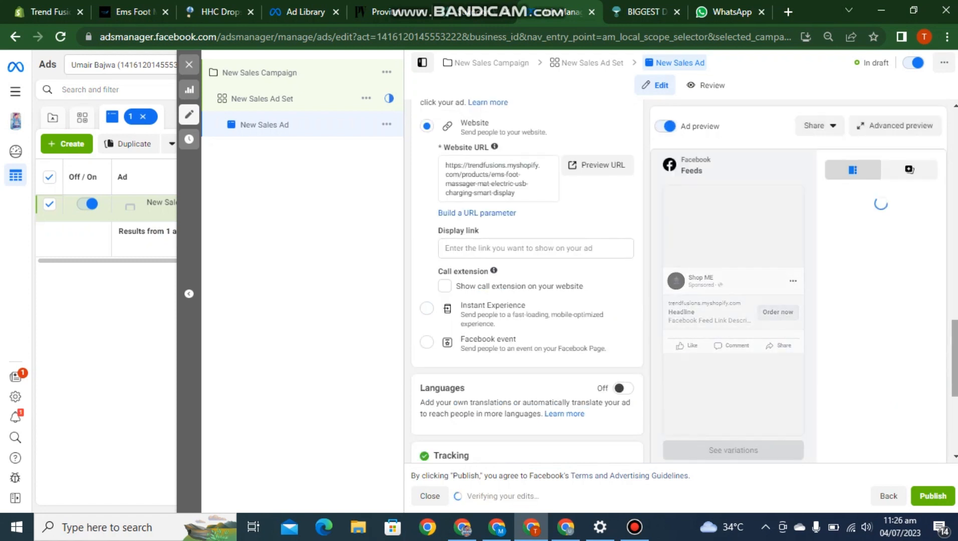
left_click_drag(955, 359, 955, 322)
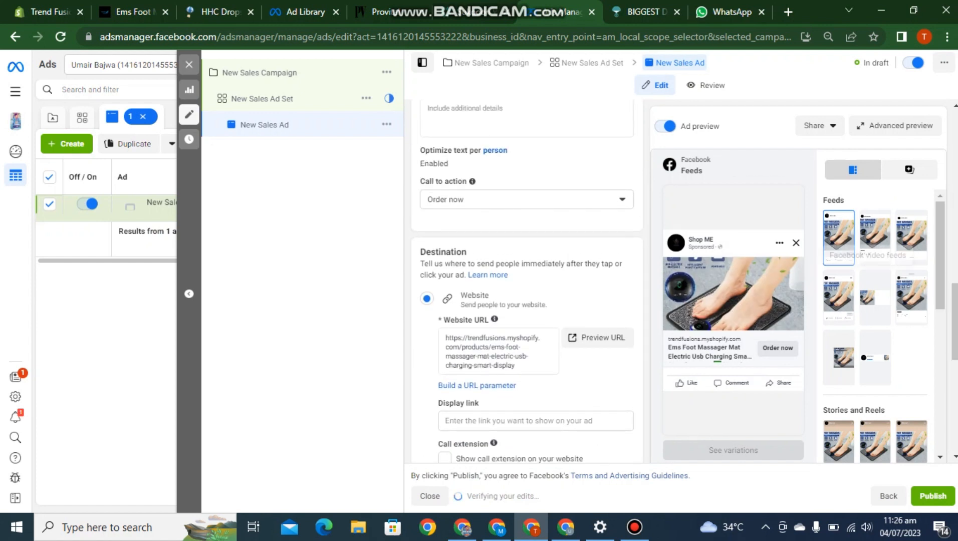
left_click_drag(955, 322, 955, 413)
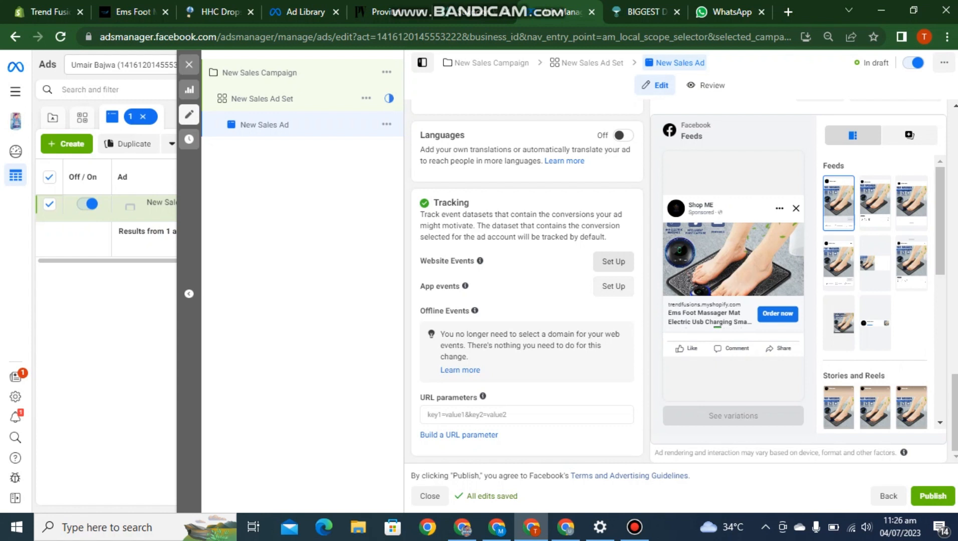
left_click(614, 261)
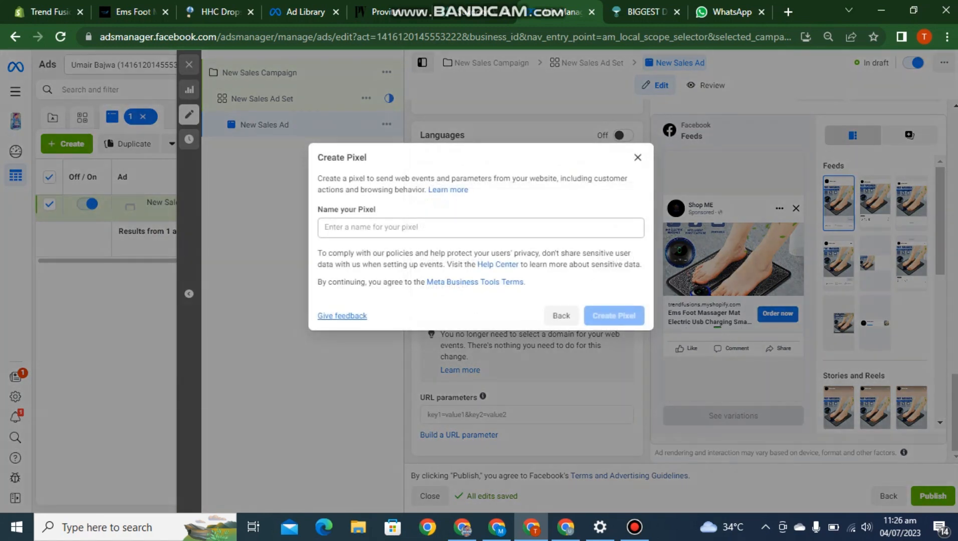
left_click(481, 227)
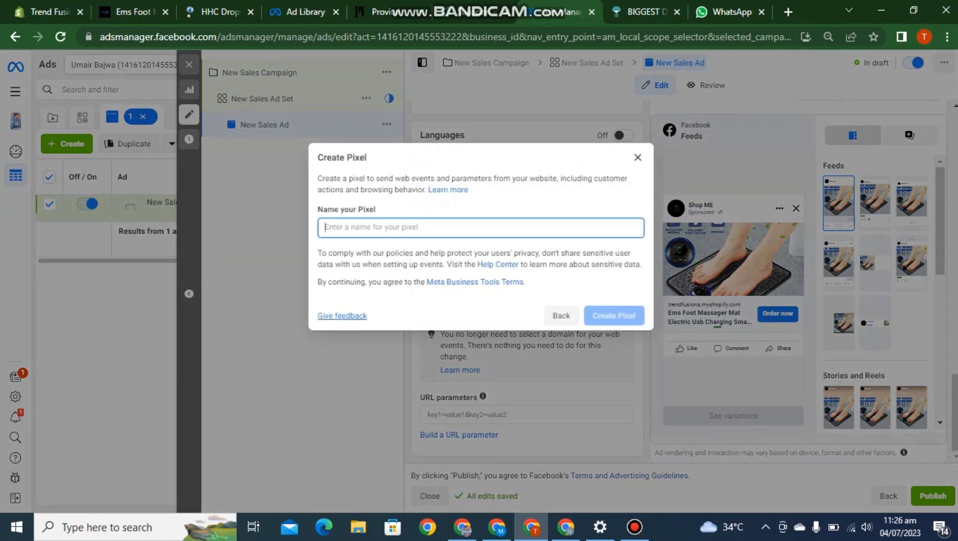
left_click(637, 158)
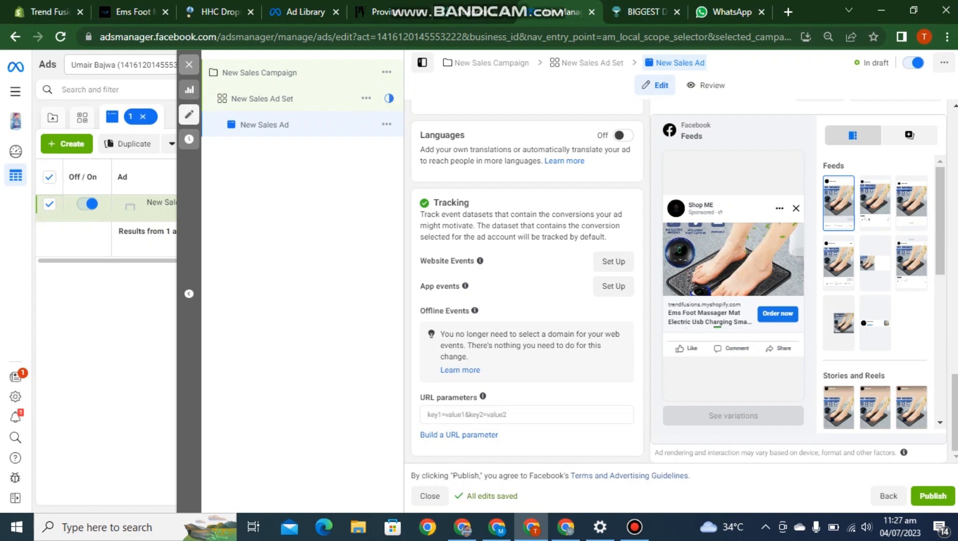
left_click(430, 496)
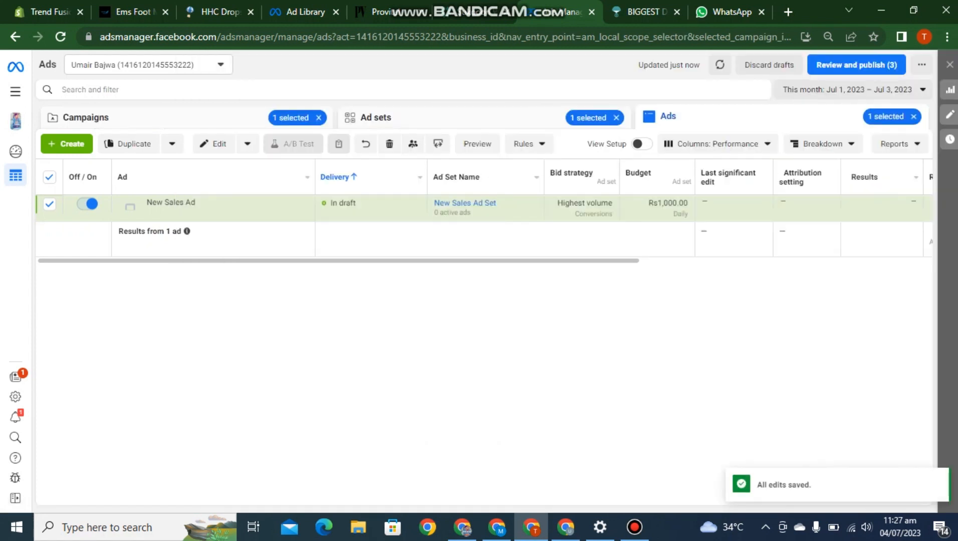